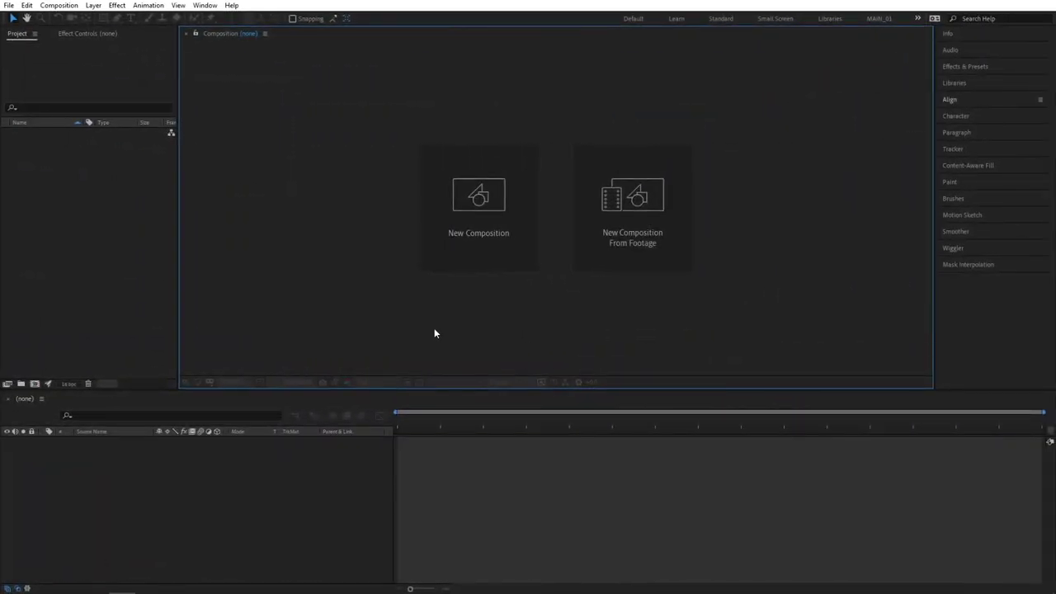
Create a 1920×1080, 30 fps, 10-second composition named 'Render' with a black background.
left_click(456, 252)
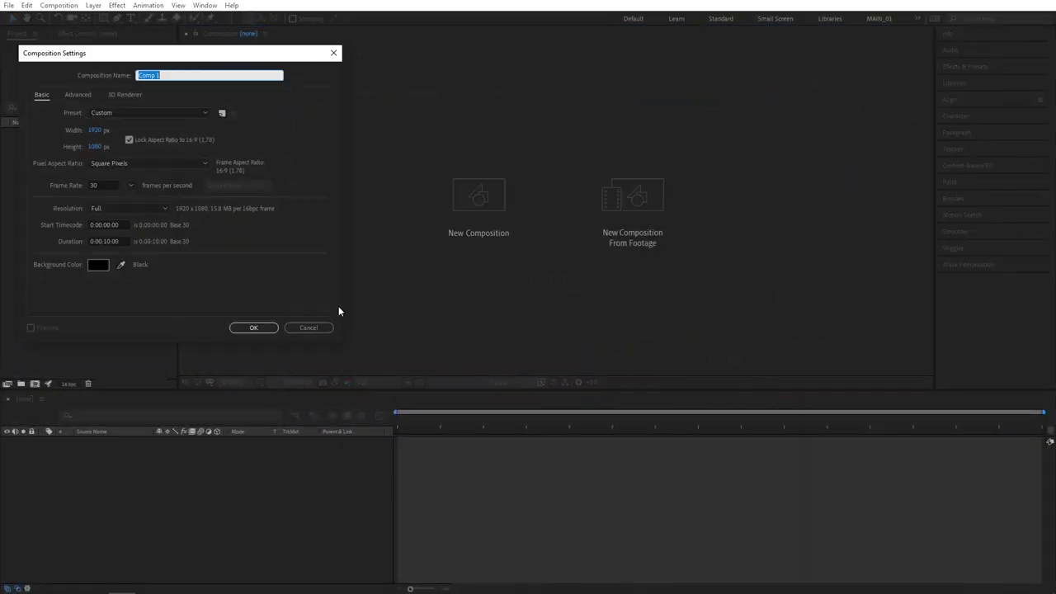
type("Render")
double_click(101, 186)
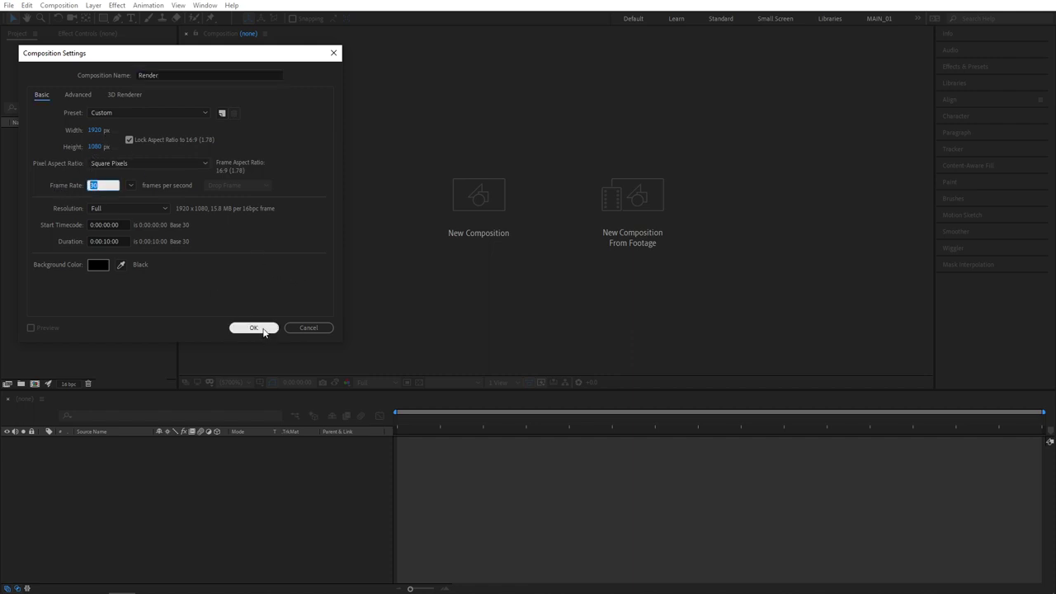
left_click(257, 328)
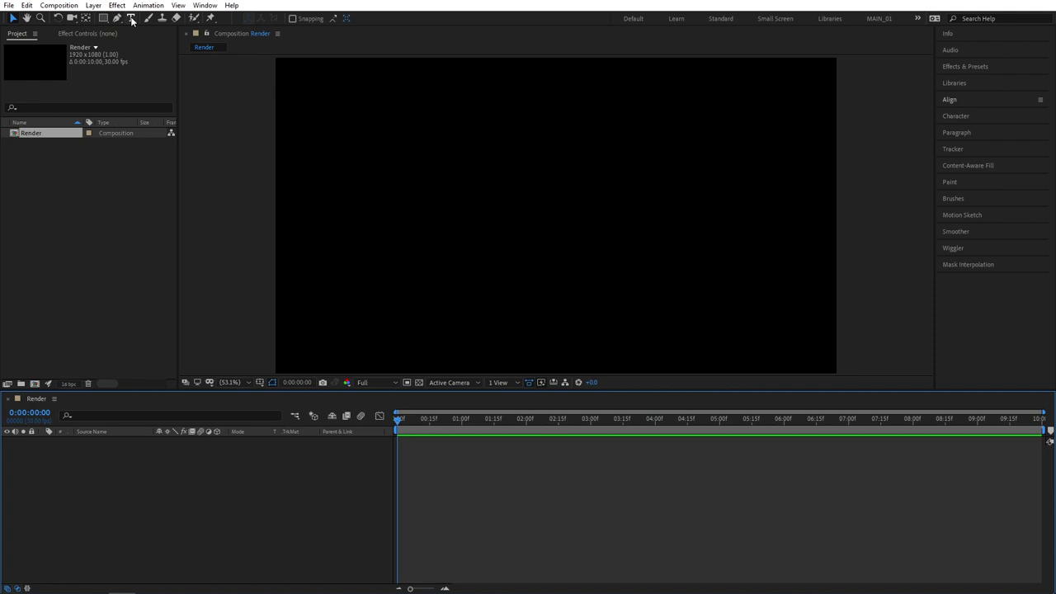
Type TEXT on the canvas and set the text layer's Scale to 200%.
left_click(131, 18)
left_click(425, 233)
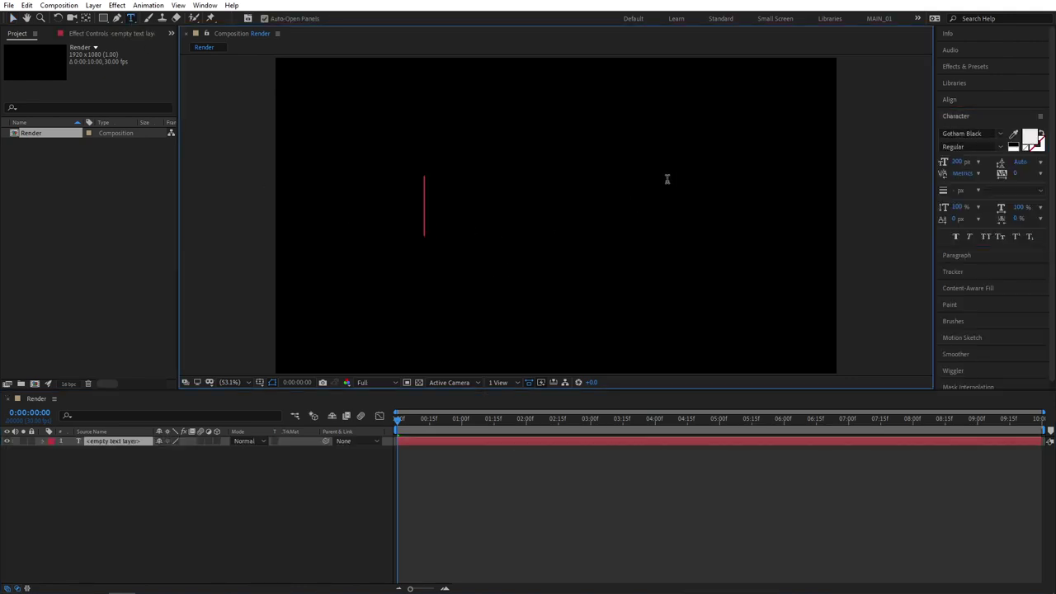
type("TEXT")
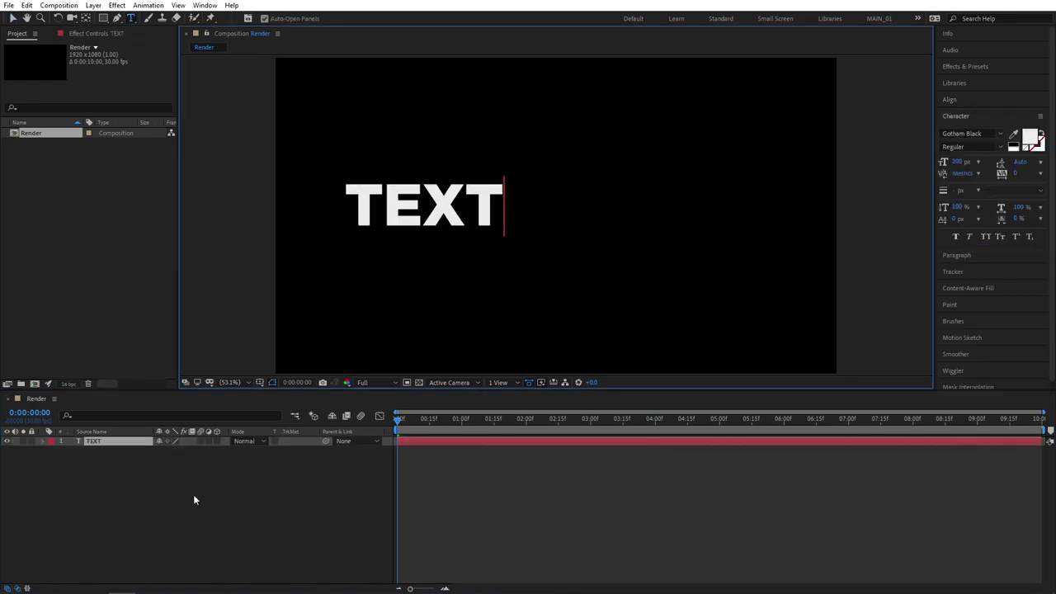
left_click(193, 494)
left_click(107, 441)
key("s")
left_click(173, 451)
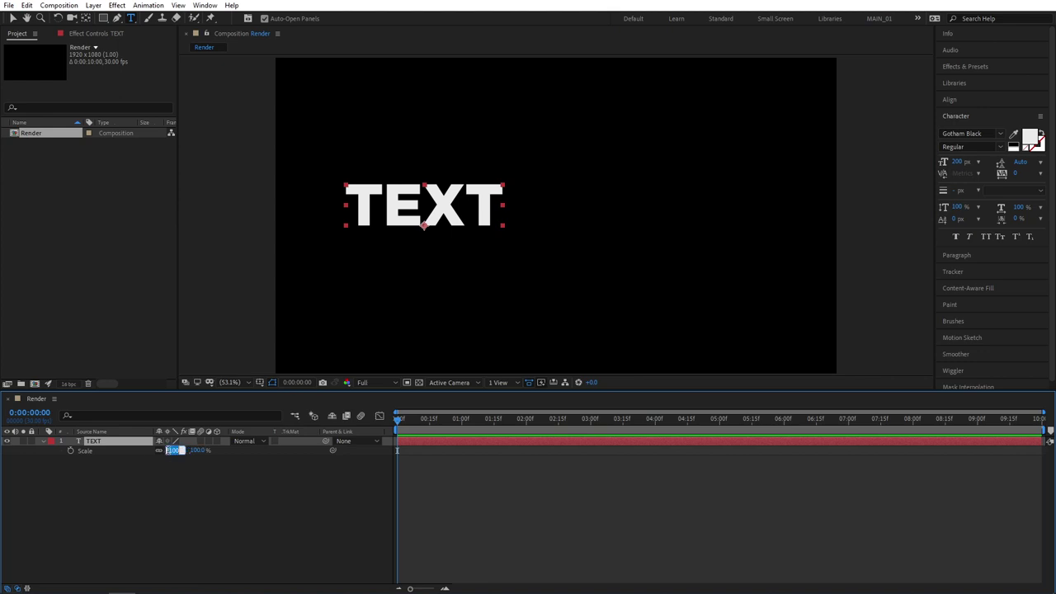
type("200")
key("Return")
Centre the TEXT layer horizontally and vertically in the composition.
left_click(153, 490)
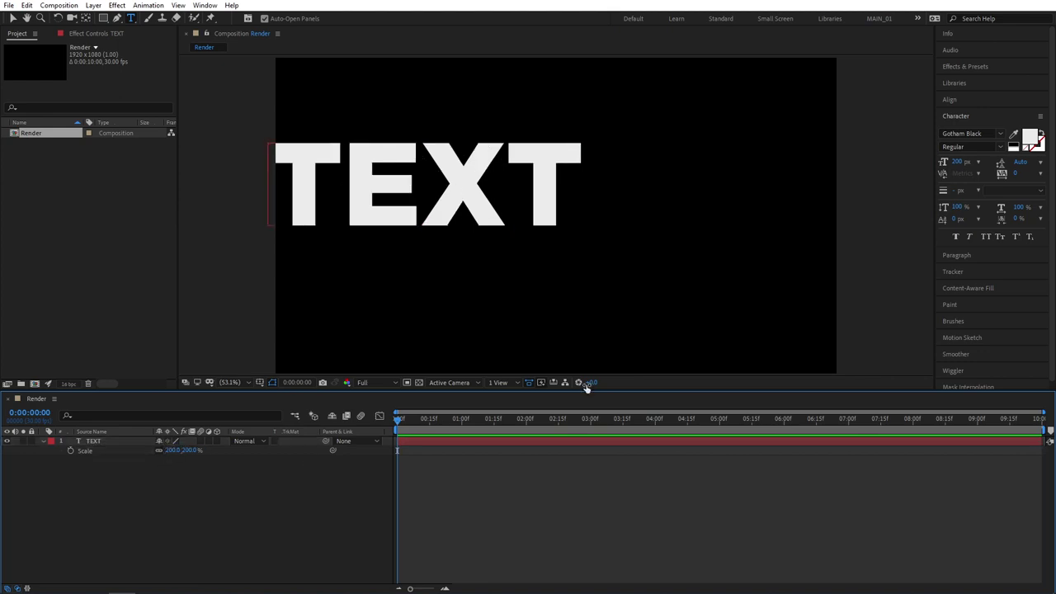
left_click(950, 100)
key("ctrl+a")
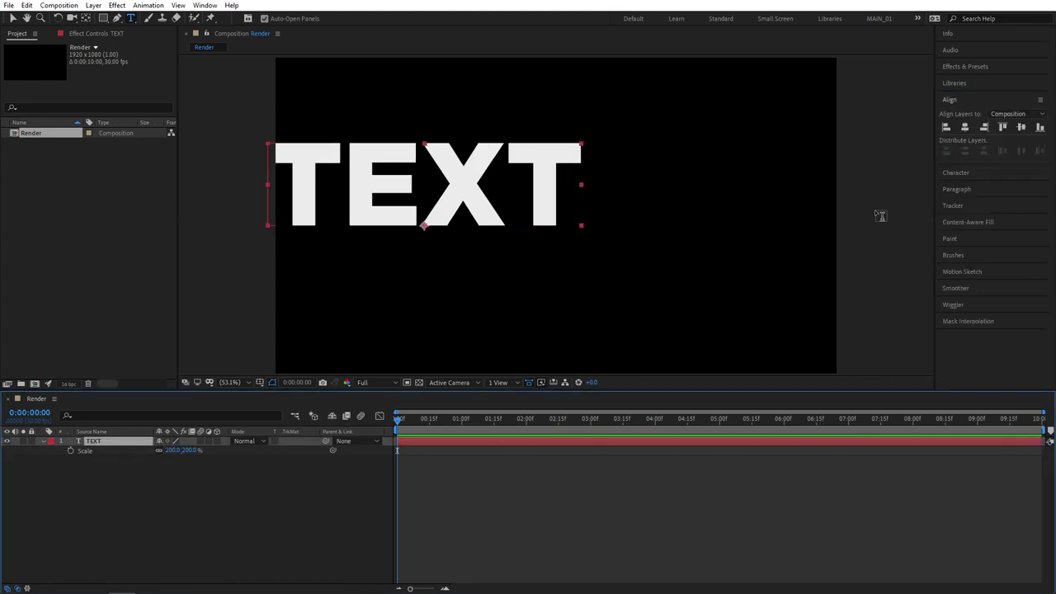
left_click(964, 127)
left_click(1021, 128)
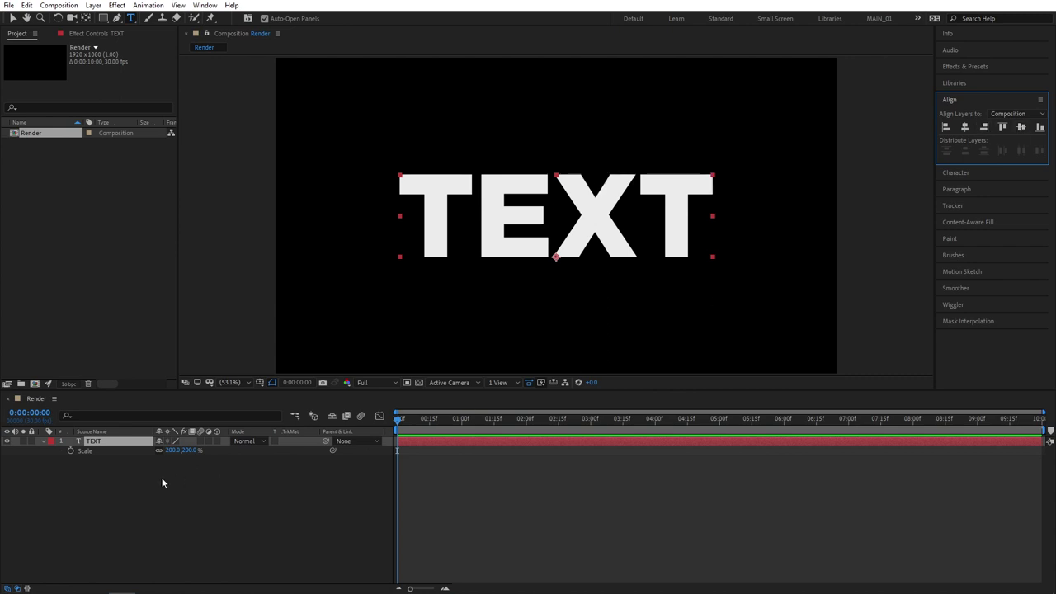
Create shapes from the text, then delete the original TEXT layer.
right_click(113, 445)
mouse_move(153, 351)
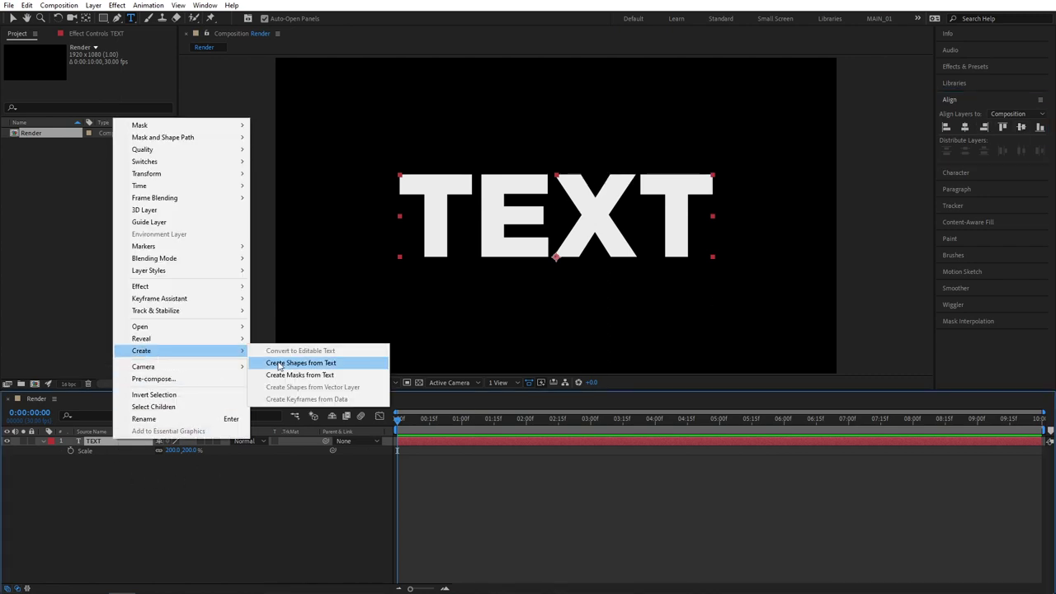
left_click(345, 366)
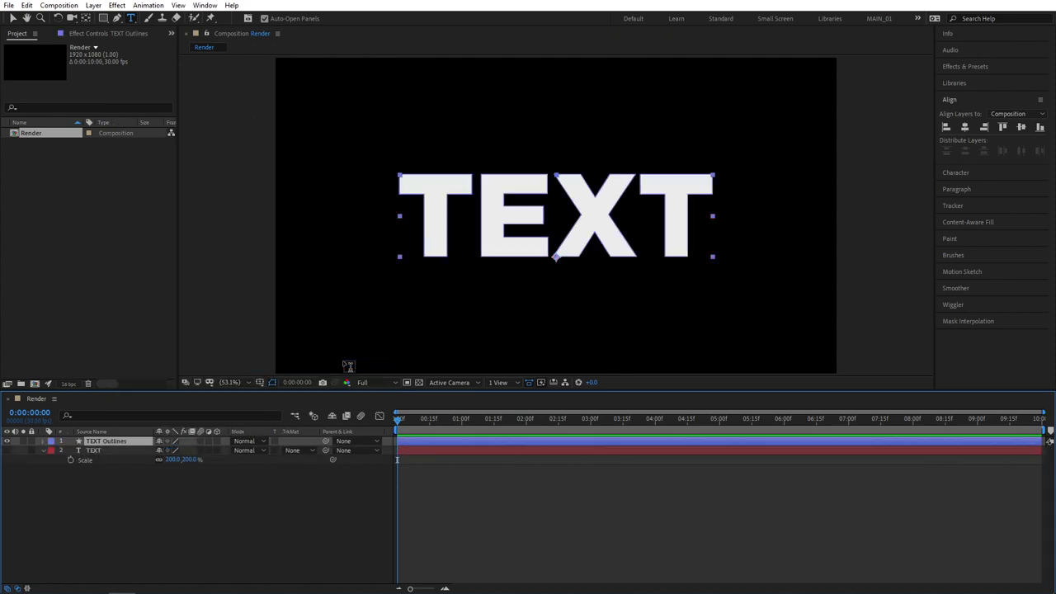
left_click(12, 19)
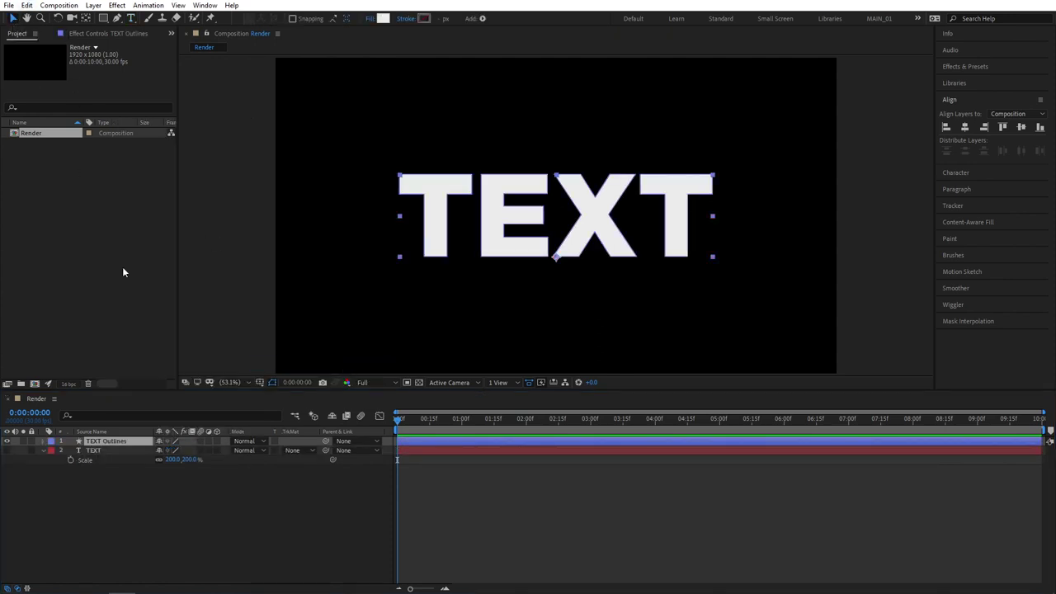
left_click(91, 451)
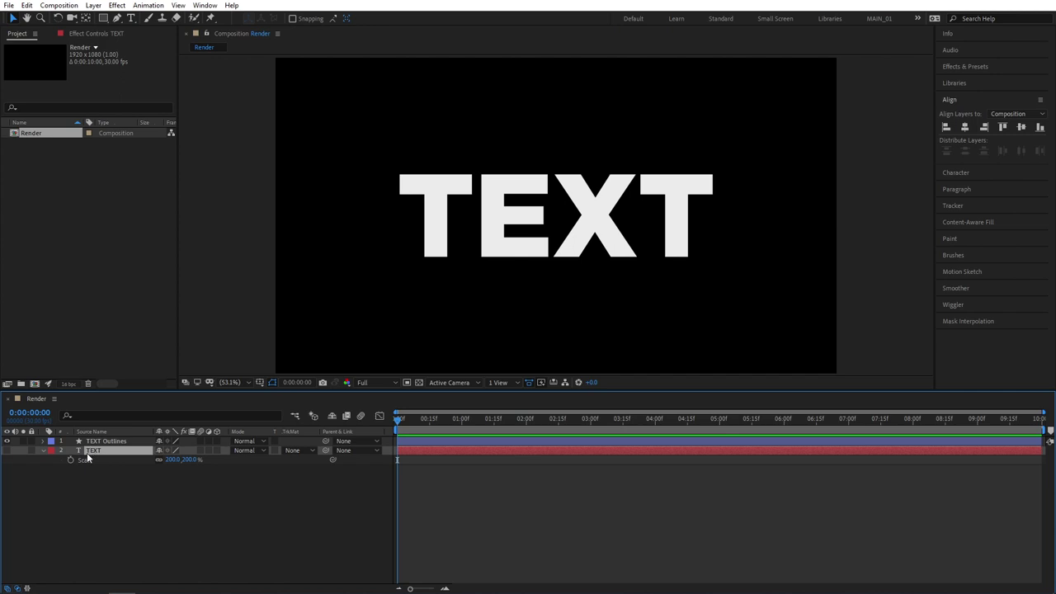
key("Delete")
left_click(101, 441)
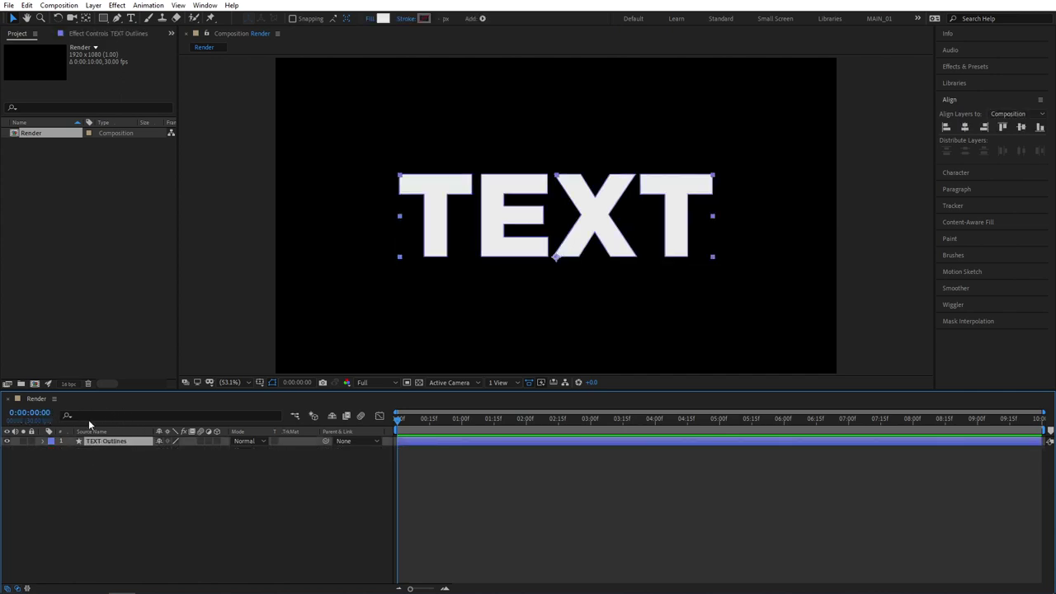
Filter the timeline for 'path' and add a Path keyframe on the first T at 2:00.
left_click(98, 415)
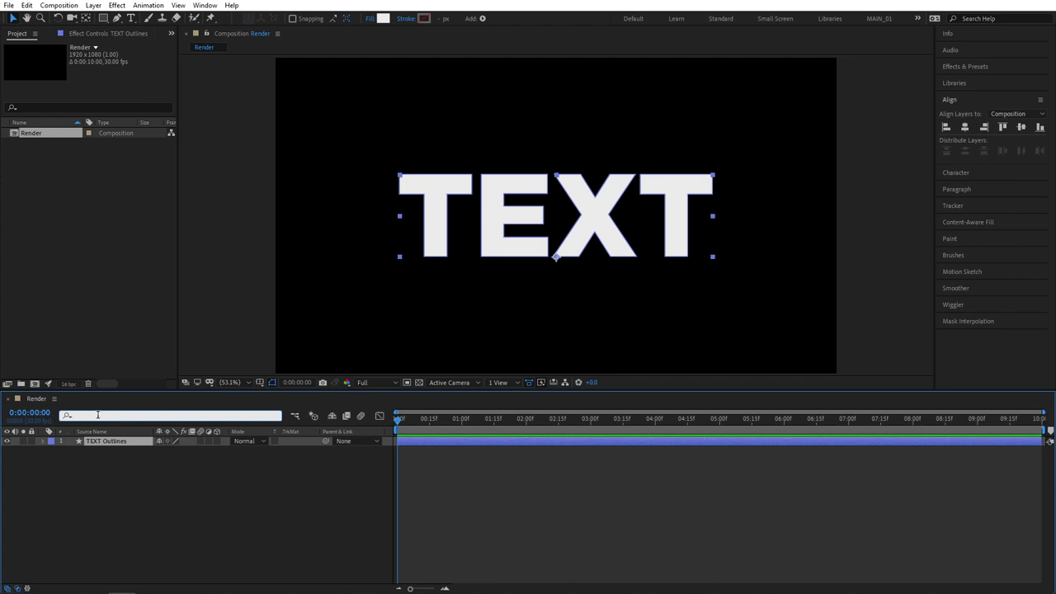
type("path")
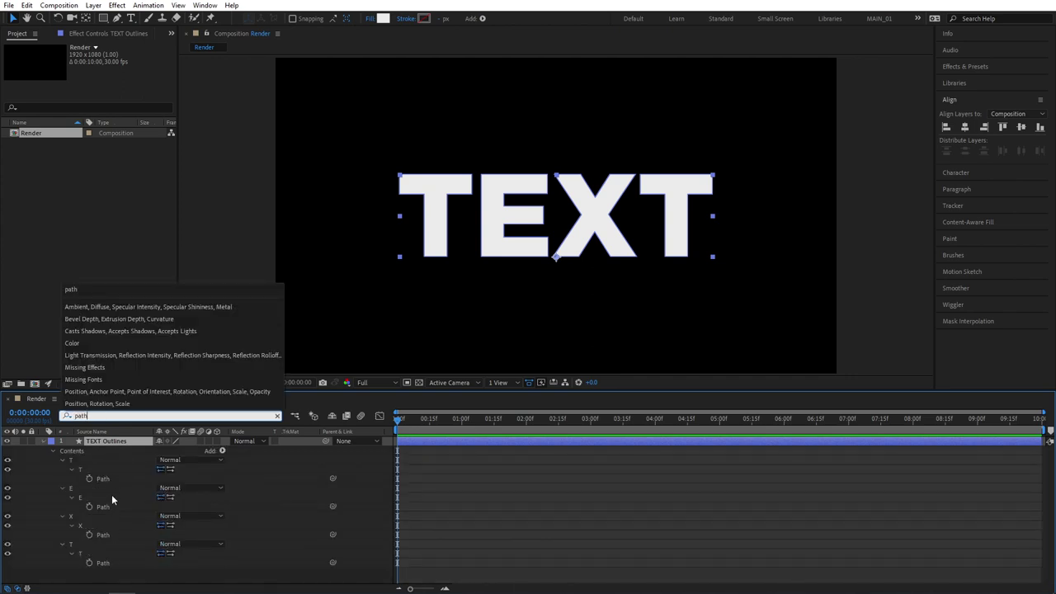
left_click(403, 306)
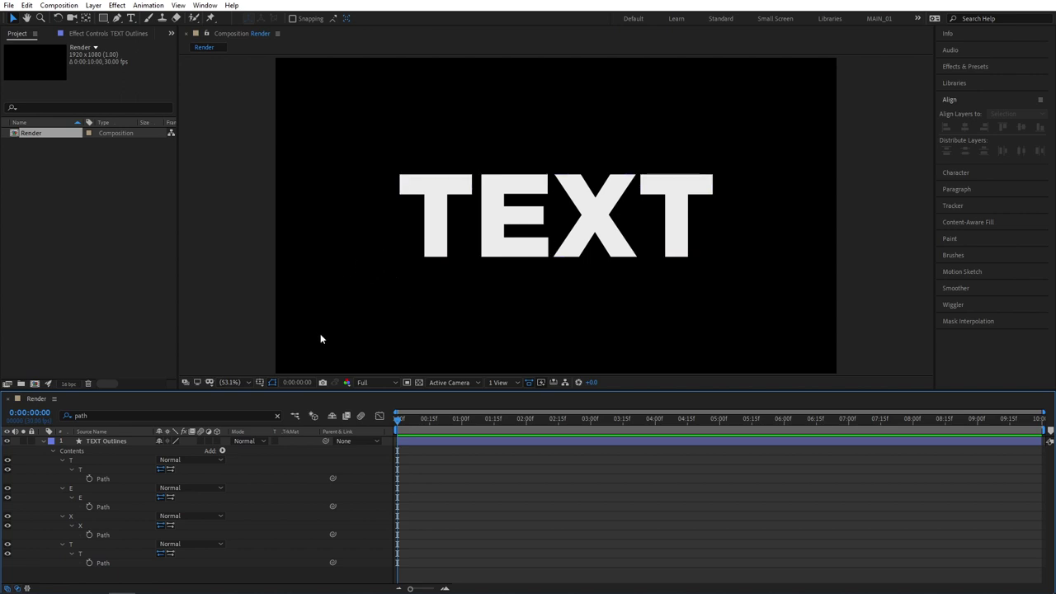
left_click(86, 471)
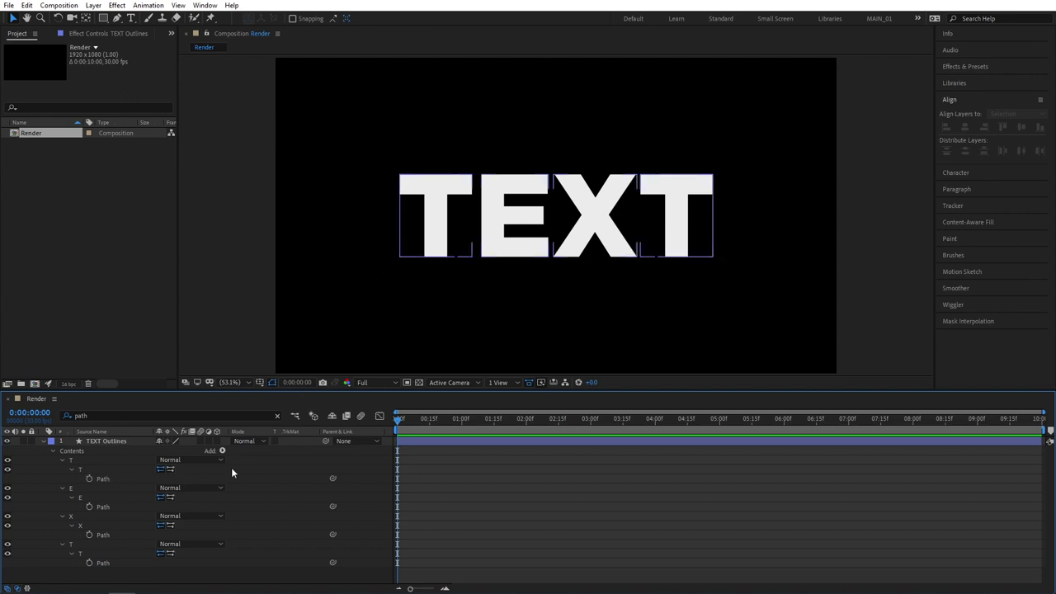
key("F2")
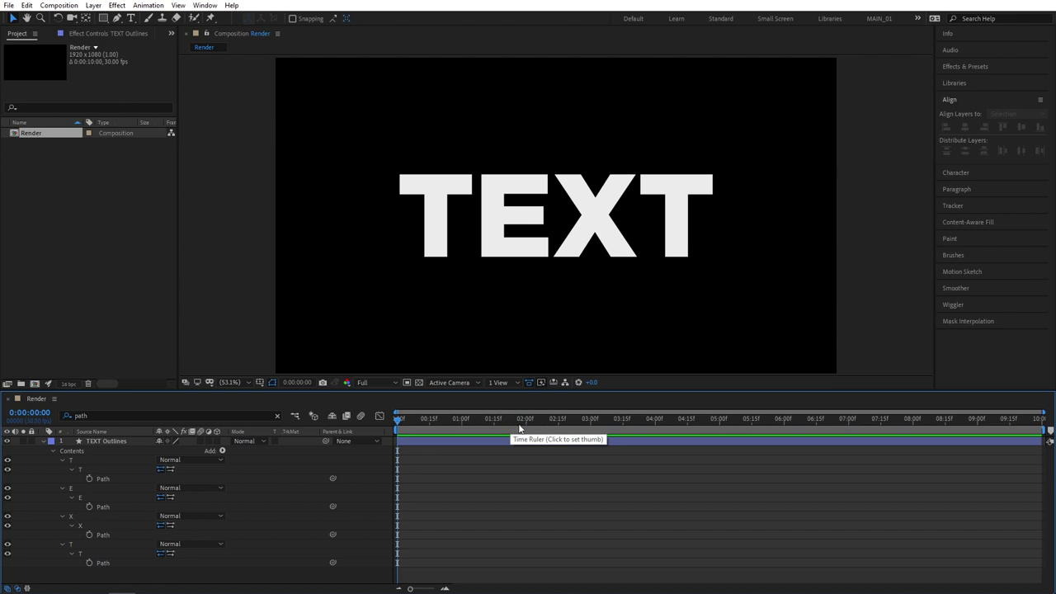
left_click(525, 421)
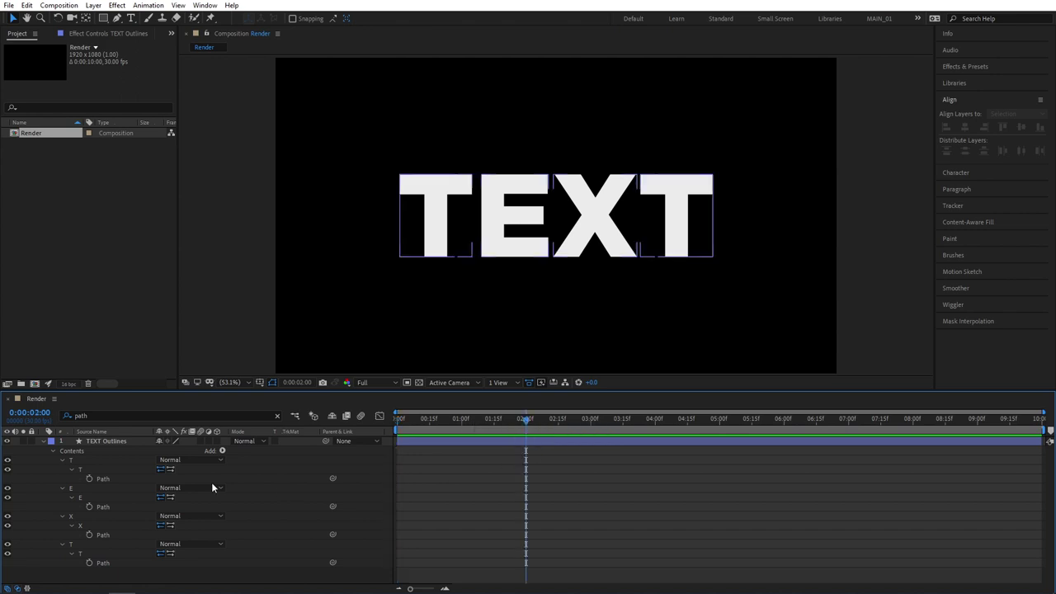
left_click(89, 480)
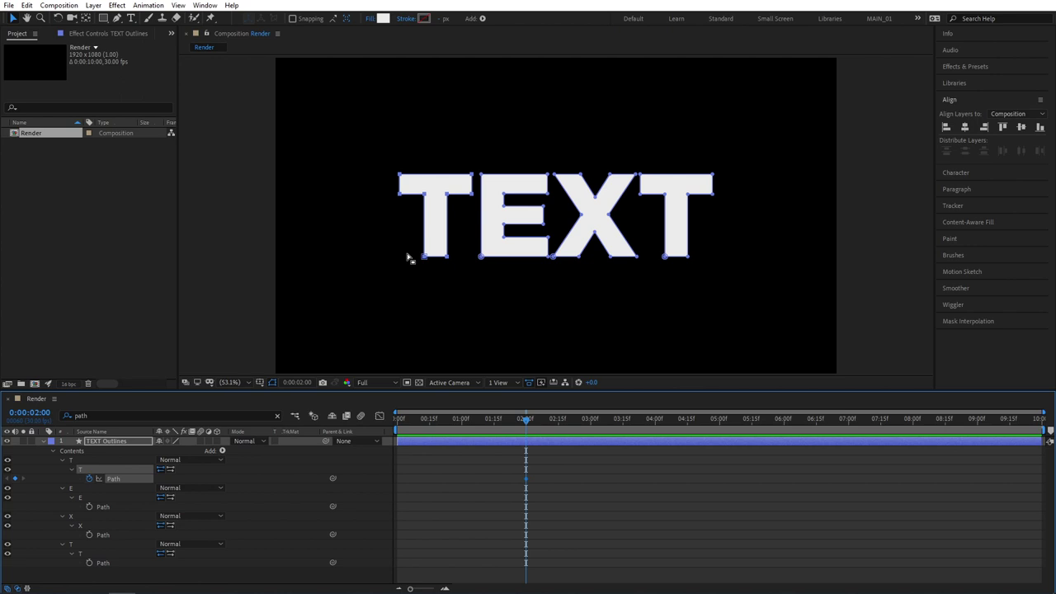
Stretch the T's vertices up above the frame at 1:20 and 1:10, then scrub to check.
key("shift+Page_Up")
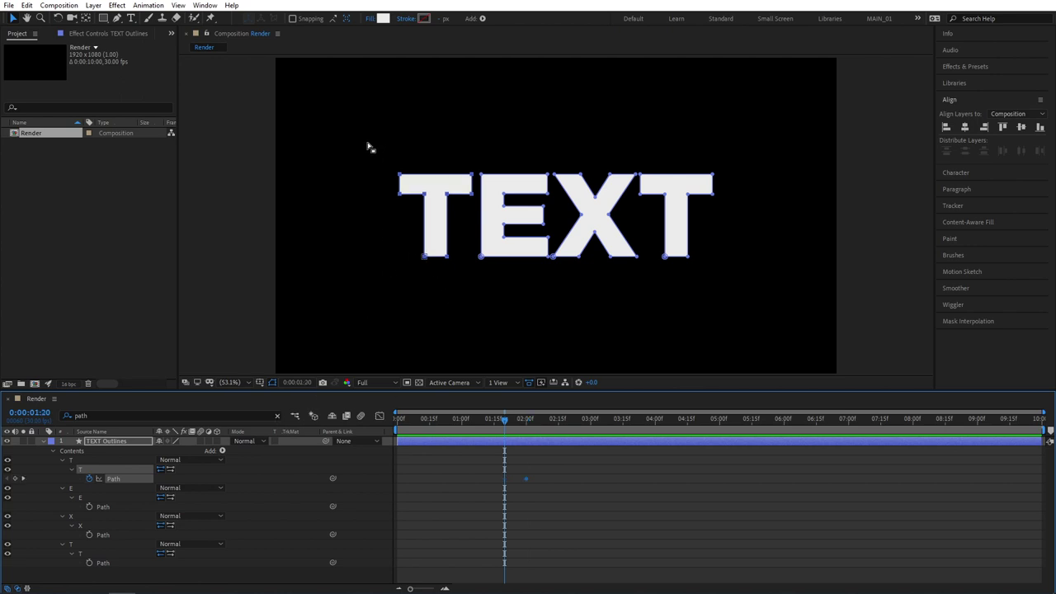
left_click_drag(365, 143, 479, 211)
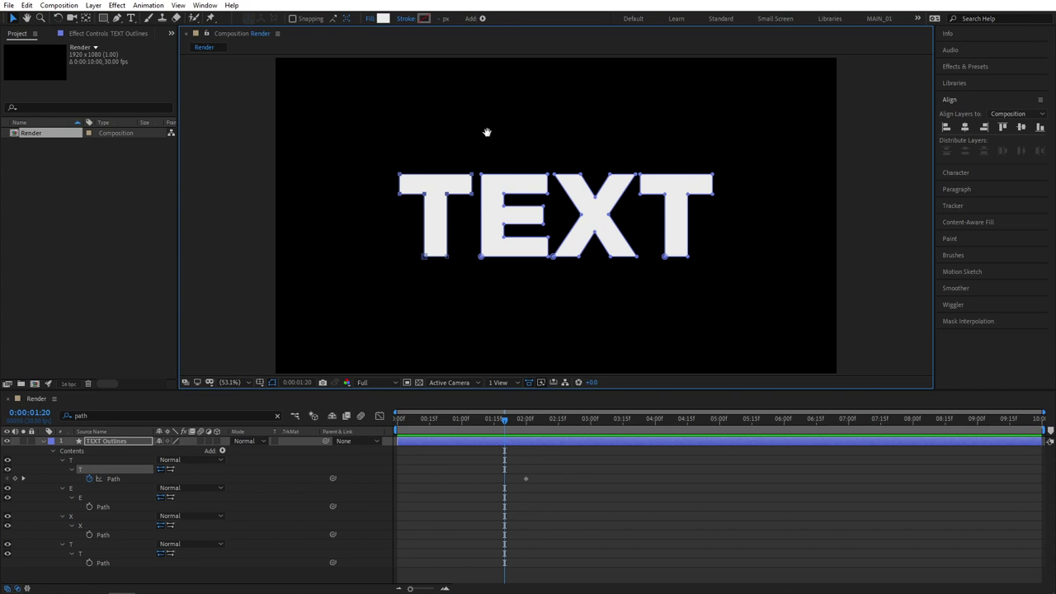
left_click_drag(488, 131, 477, 216)
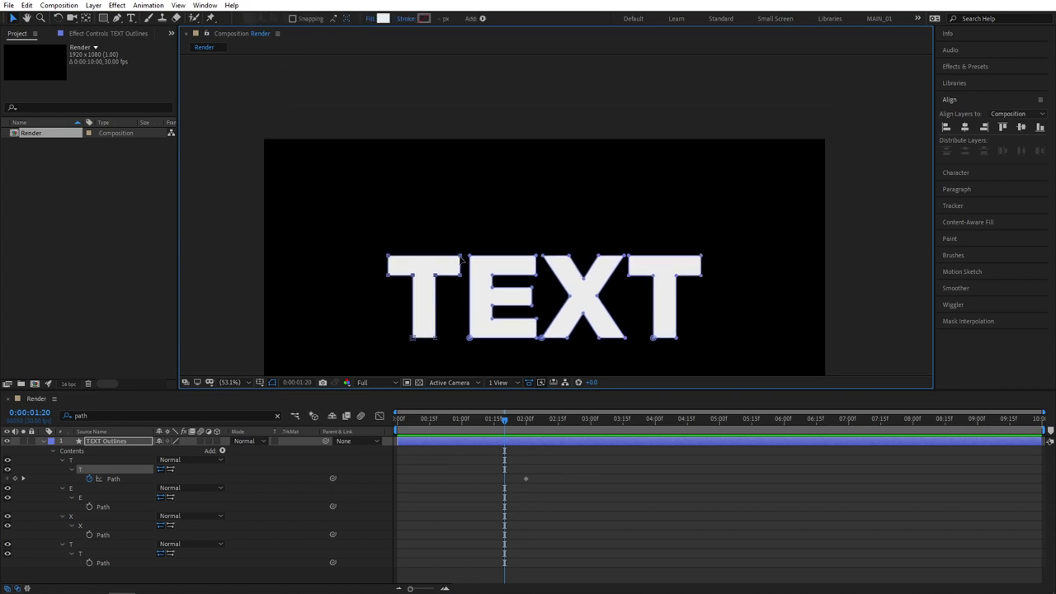
left_click_drag(462, 261, 464, 59)
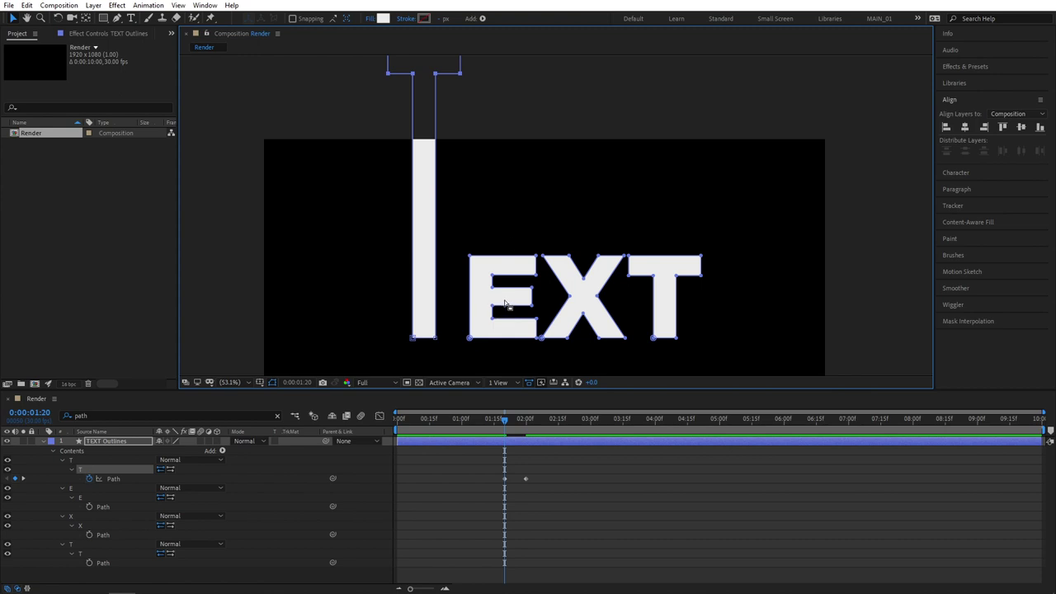
key("shift+Page_Up")
left_click_drag(368, 322, 434, 126)
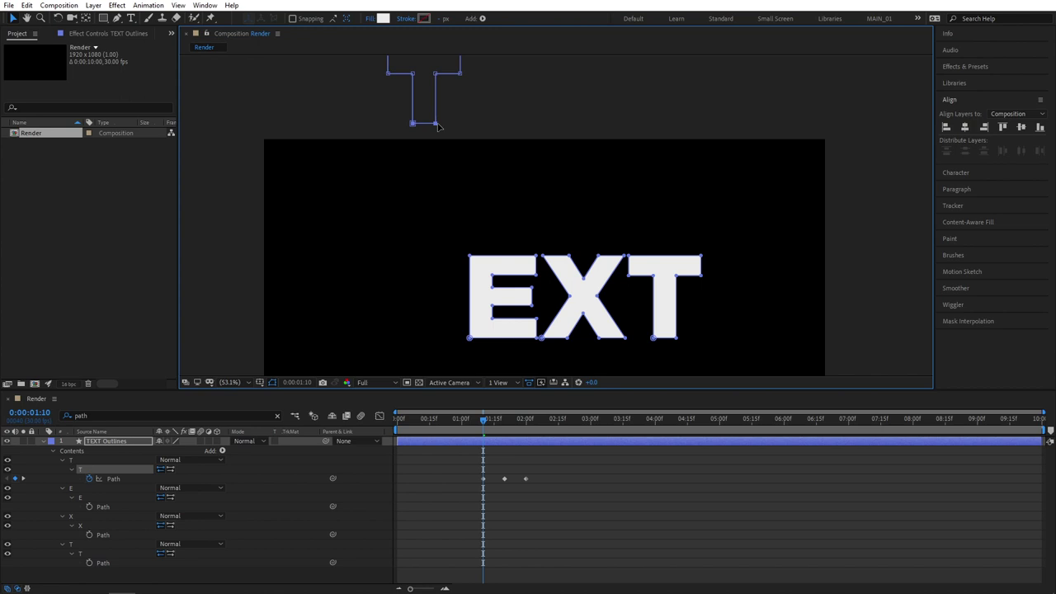
left_click_drag(483, 422, 527, 434)
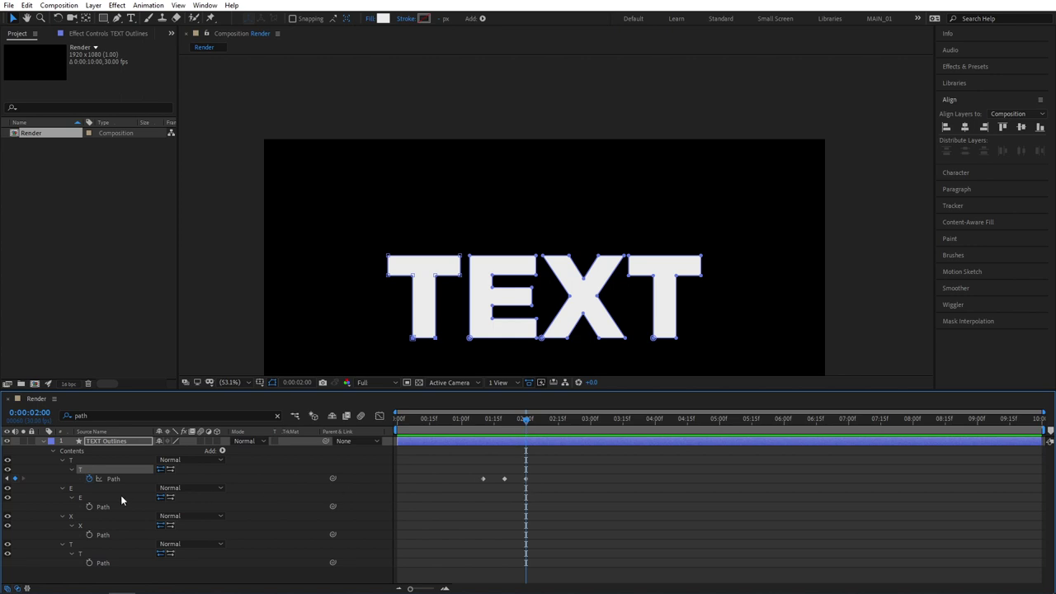
Keyframe the E's Path at 2:00 and drag its vertices above the frame at 1:20, 1:10 and 1:00.
left_click(89, 507)
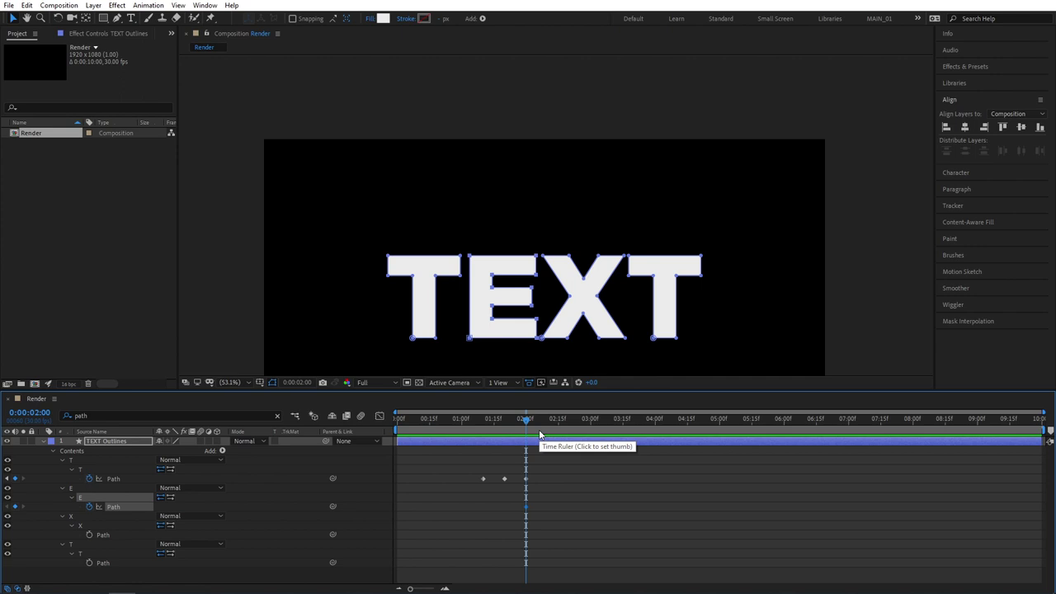
key("j")
left_click_drag(449, 241, 533, 59)
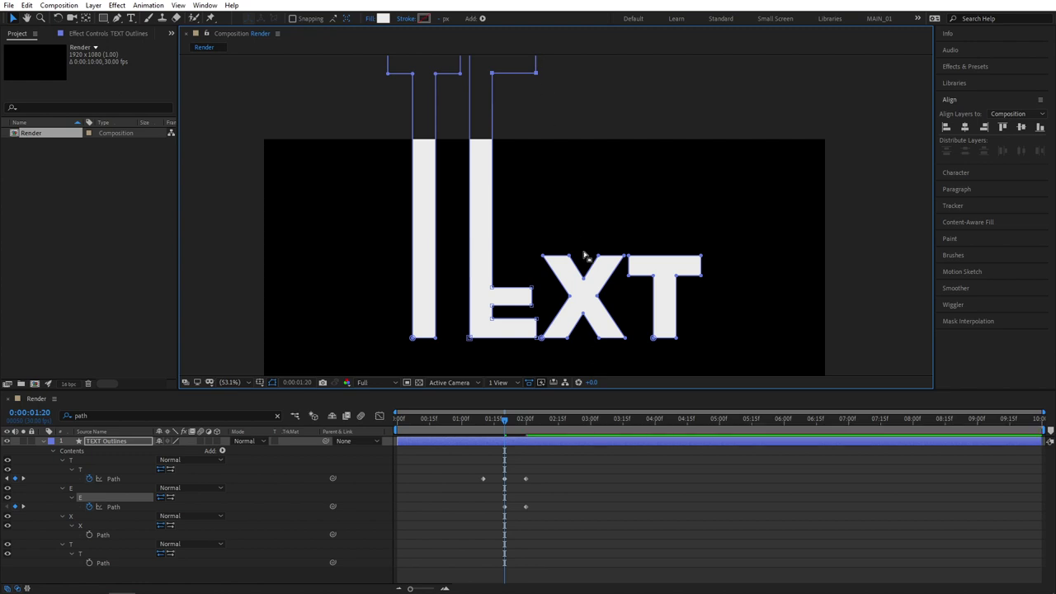
key("j")
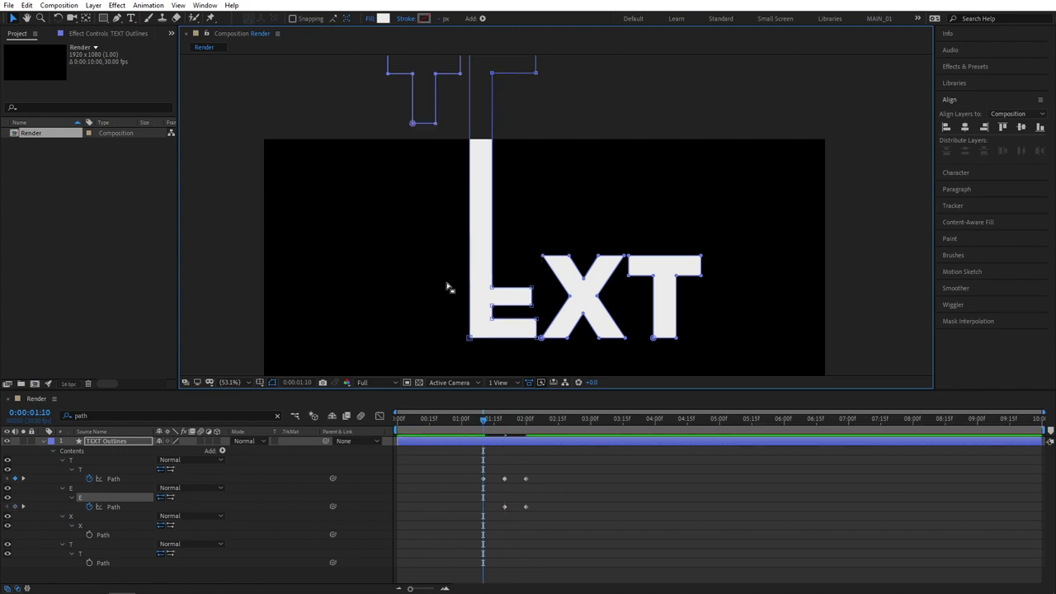
left_click_drag(446, 283, 531, 92)
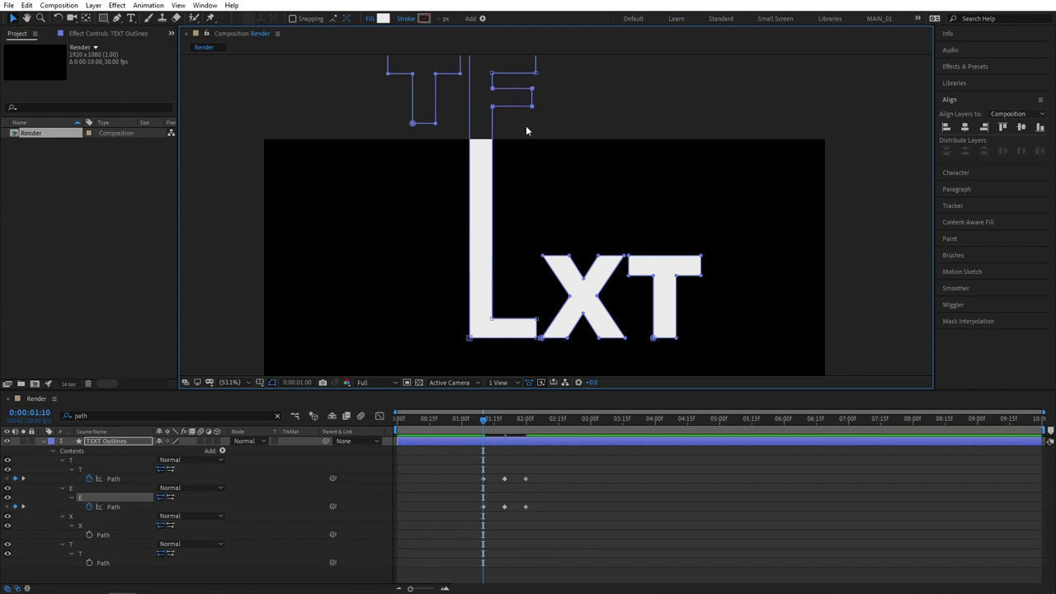
key("shift+Page_Up")
left_click_drag(426, 300, 539, 118)
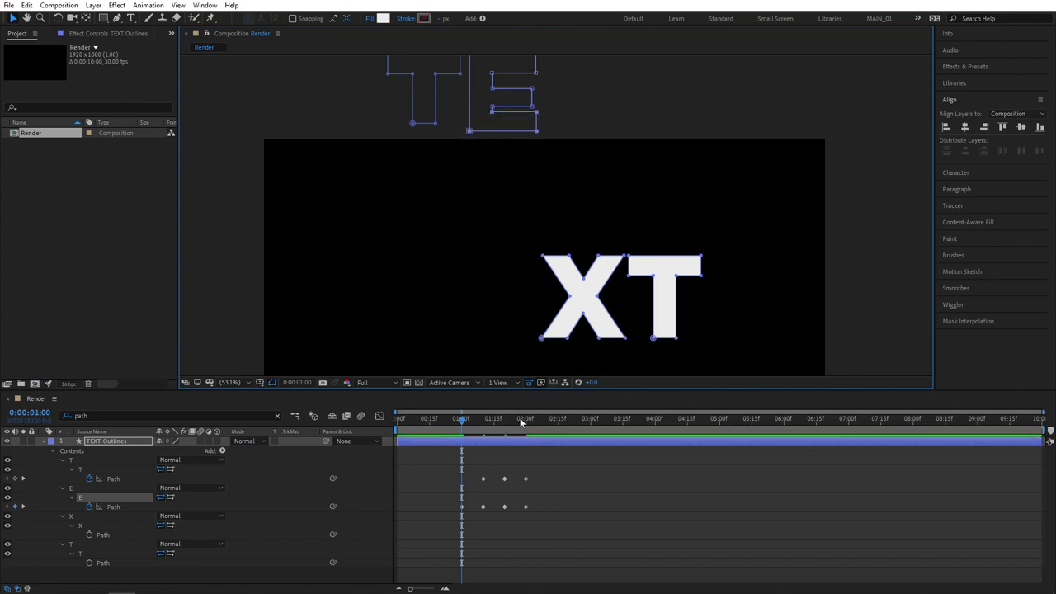
key("space")
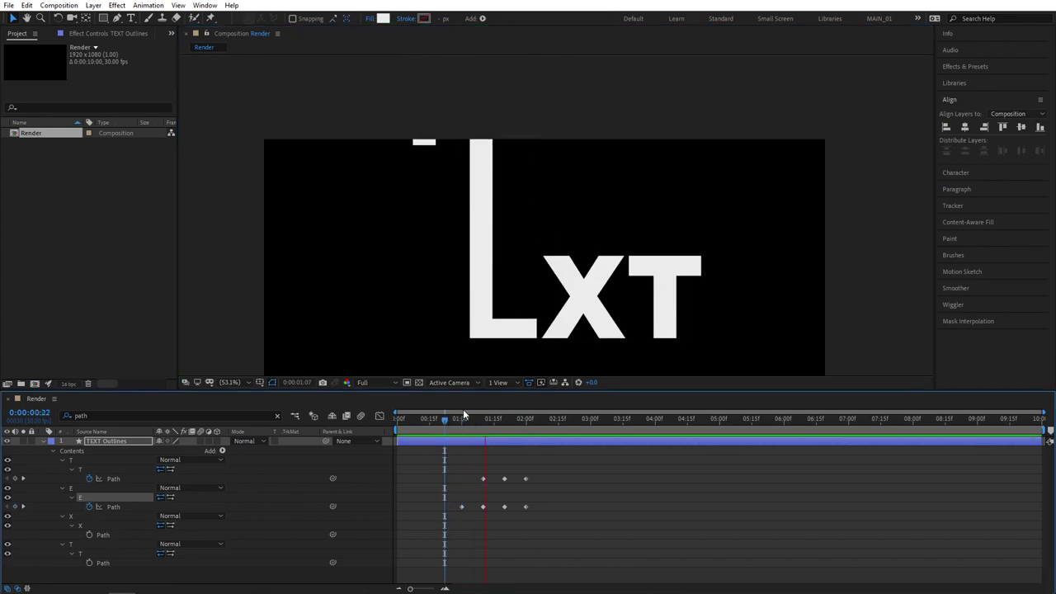
key("space")
Keyframe the X's Path at 2:00 and pull its vertices above the frame at 1:20, 1:10 and 1:00.
left_click_drag(461, 409, 518, 419)
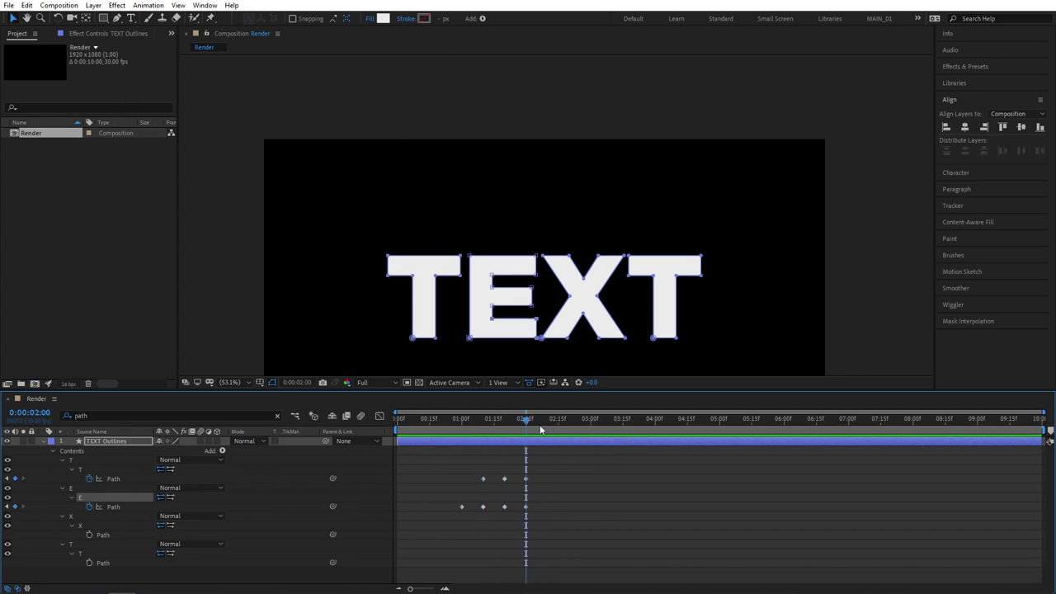
left_click(89, 534)
key("j")
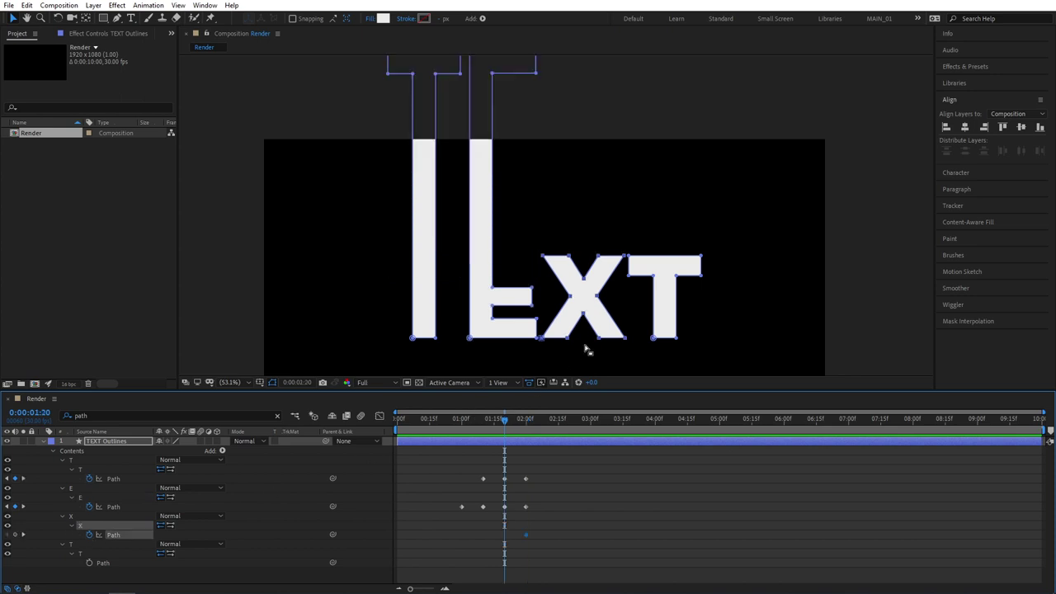
left_click_drag(526, 244, 593, 58)
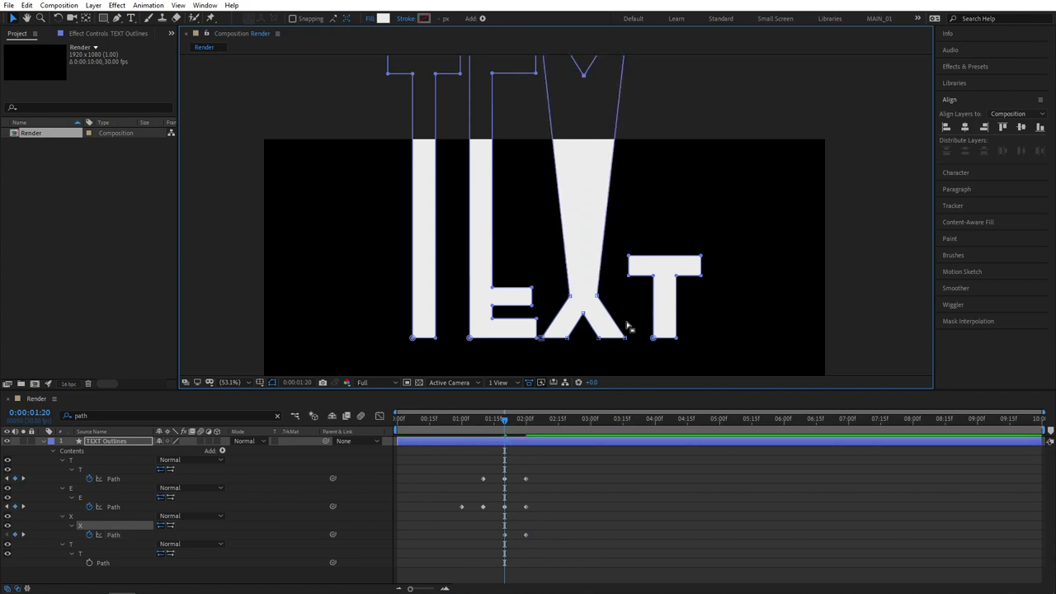
key("j")
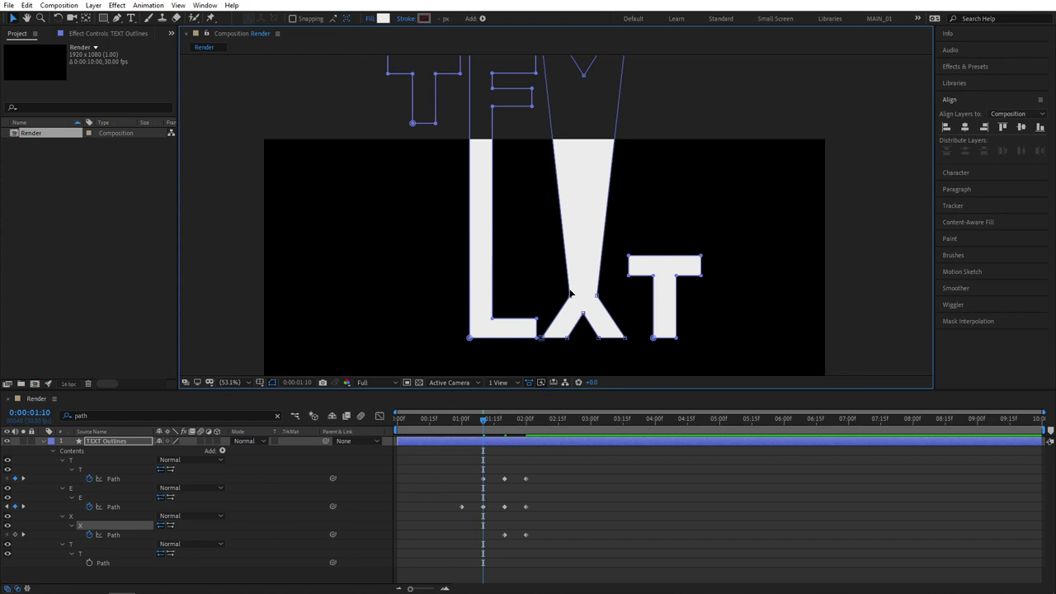
left_click_drag(551, 279, 597, 91)
key("j")
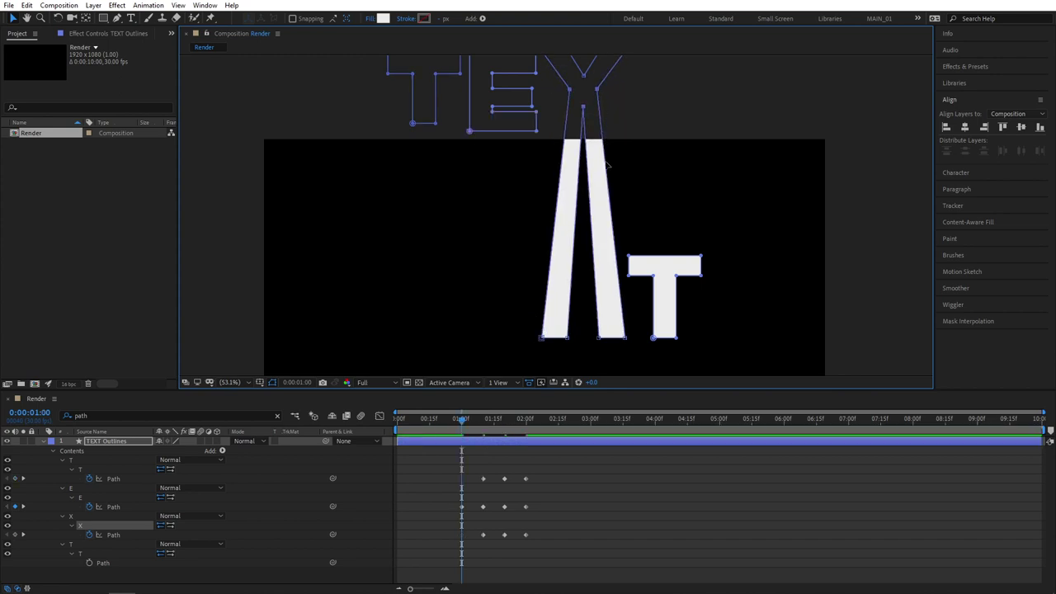
left_click_drag(511, 318, 625, 120)
left_click(460, 421)
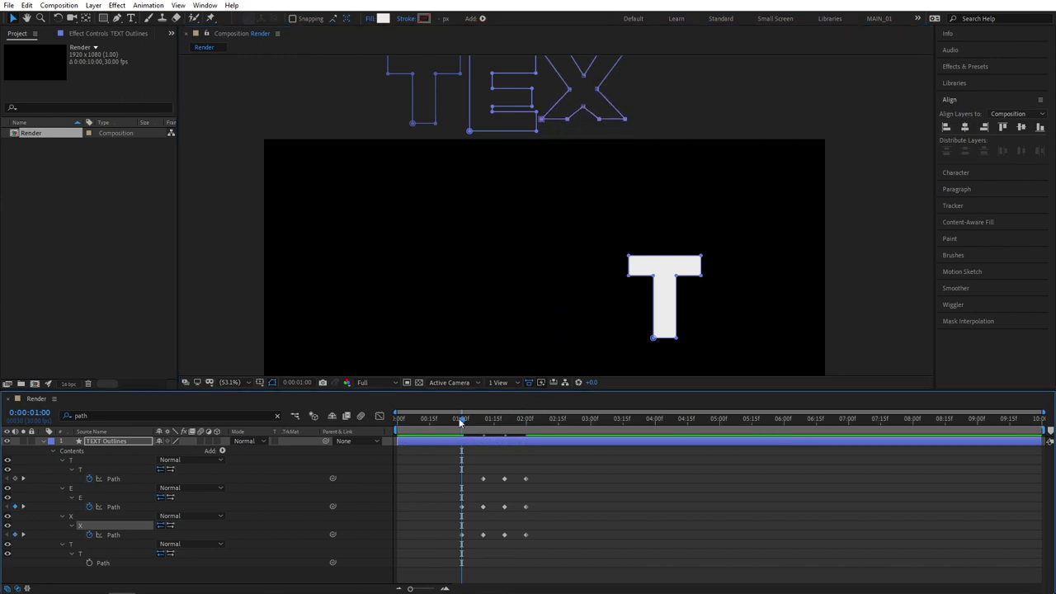
left_click_drag(460, 420, 525, 419)
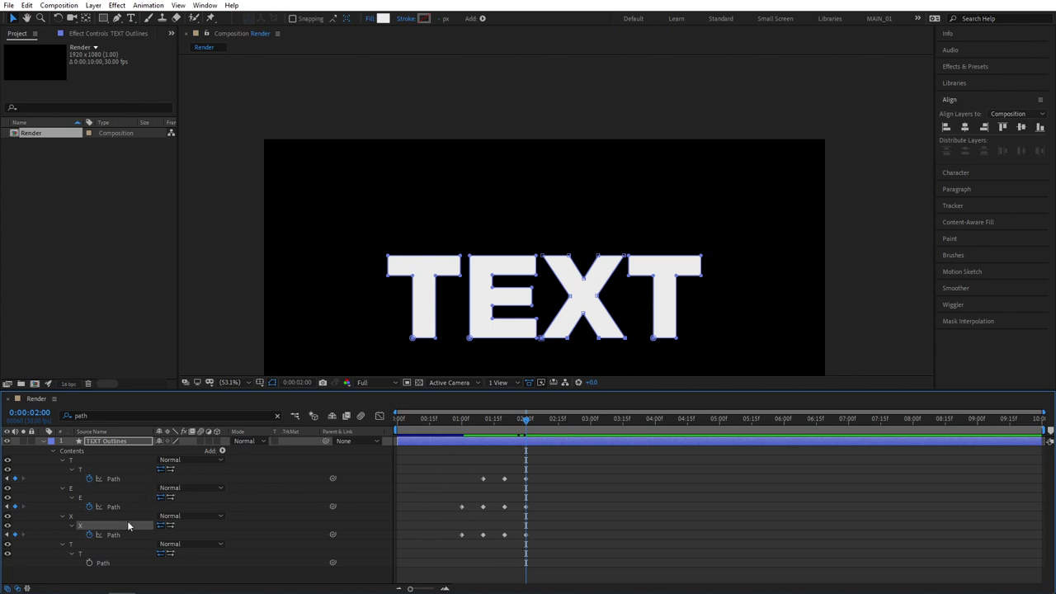
Keyframe the last T's Path at 2:00, then stretch its top bar and stem upward at 1:20 and 1:10.
left_click(91, 562)
key("shift+Page_Up")
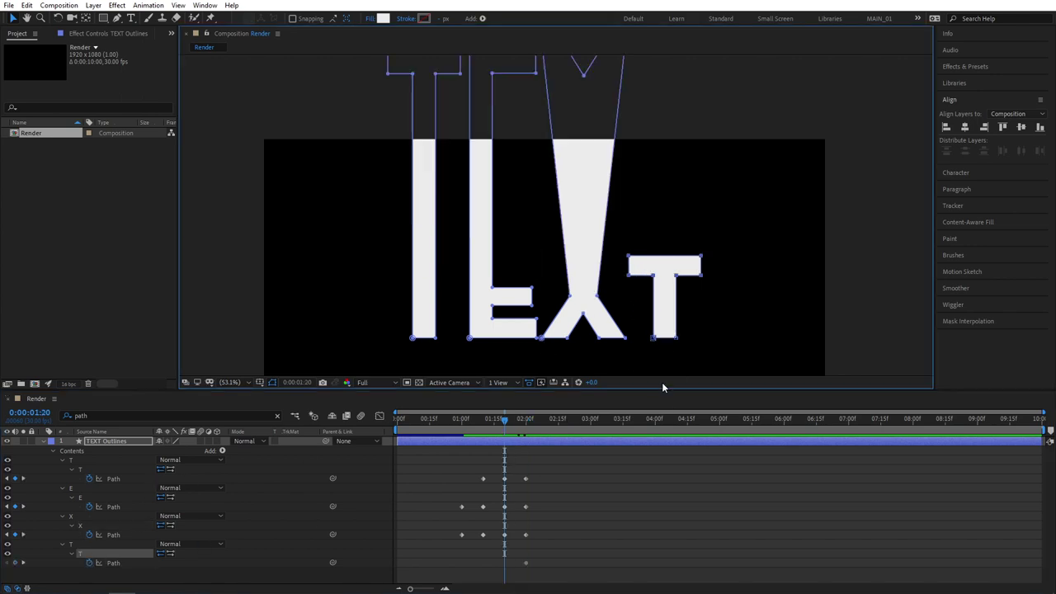
left_click_drag(615, 248, 717, 302)
left_click_drag(701, 261, 700, 74)
key("shift+Page_Up")
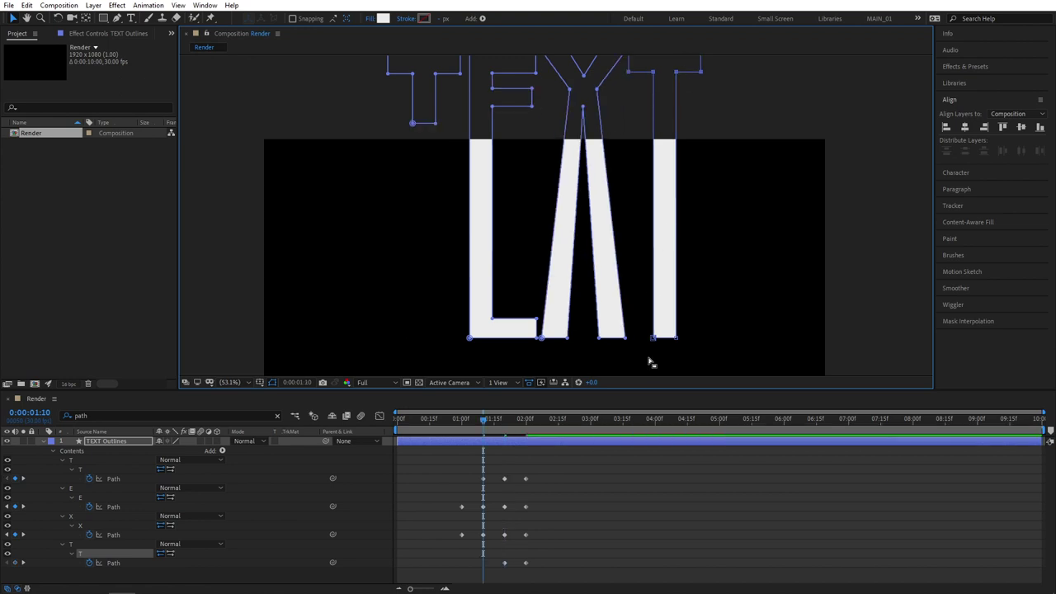
left_click_drag(643, 329, 650, 118)
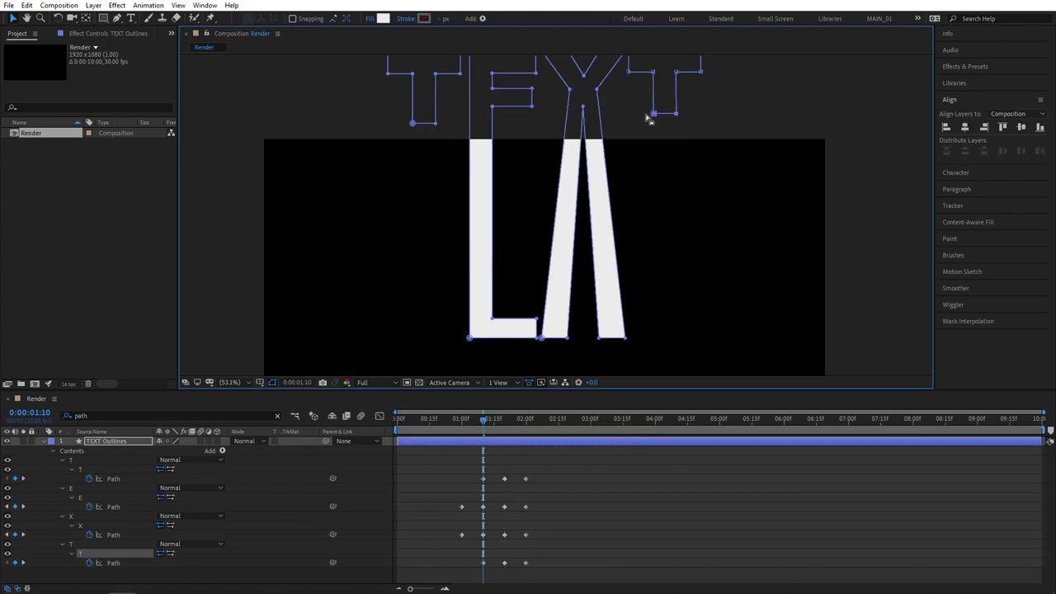
left_click_drag(487, 418, 525, 412)
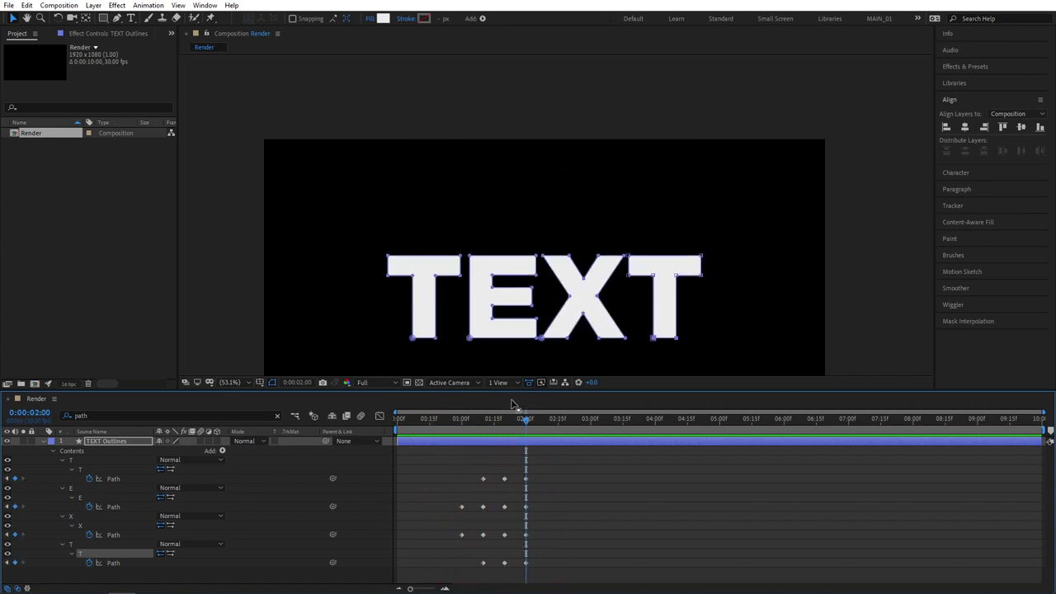
Apply Easy Ease to all the letters' Path keyframes and preview the smoothed drop.
left_click(499, 441)
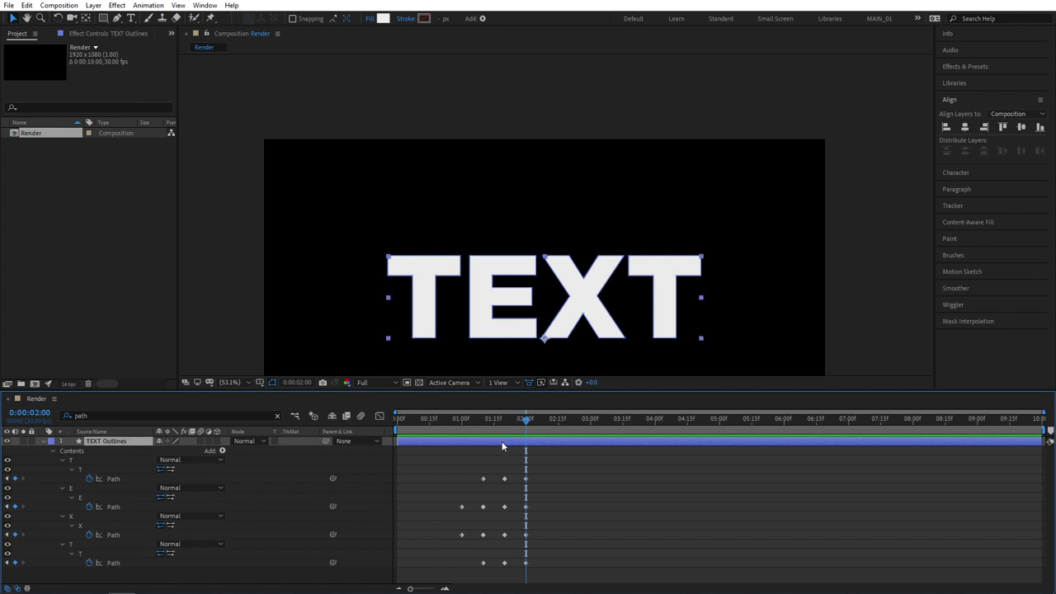
left_click_drag(592, 470, 389, 575)
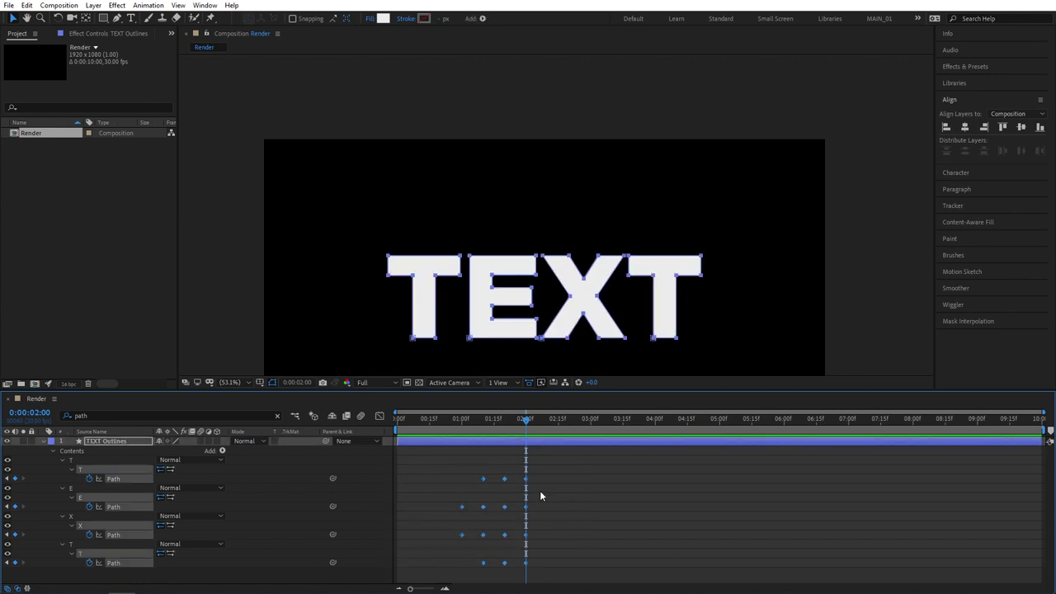
right_click(483, 483)
mouse_move(501, 471)
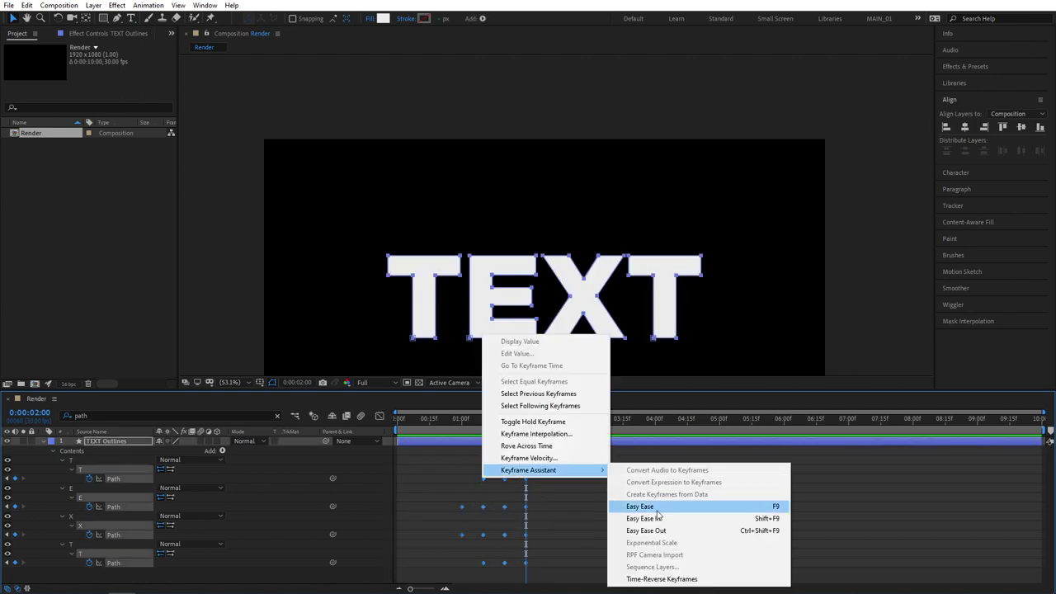
left_click(750, 506)
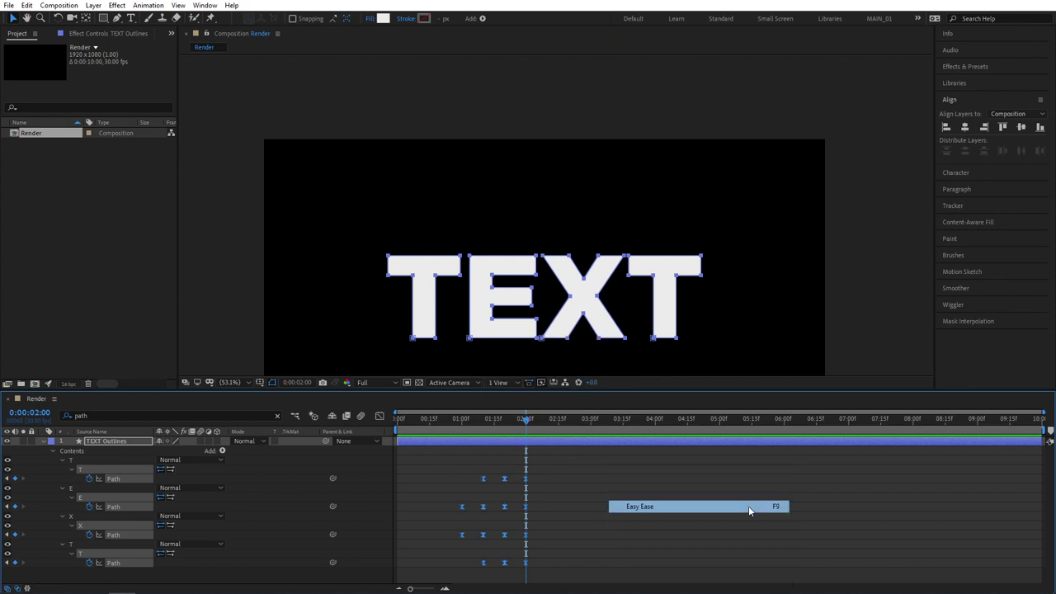
left_click_drag(525, 431, 458, 420)
key("space")
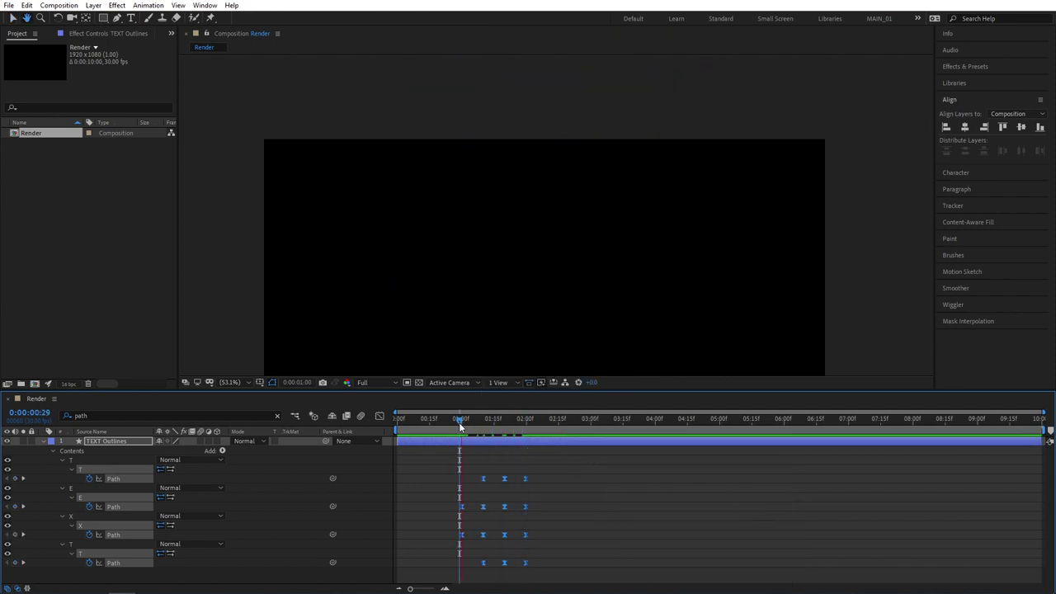
key("space")
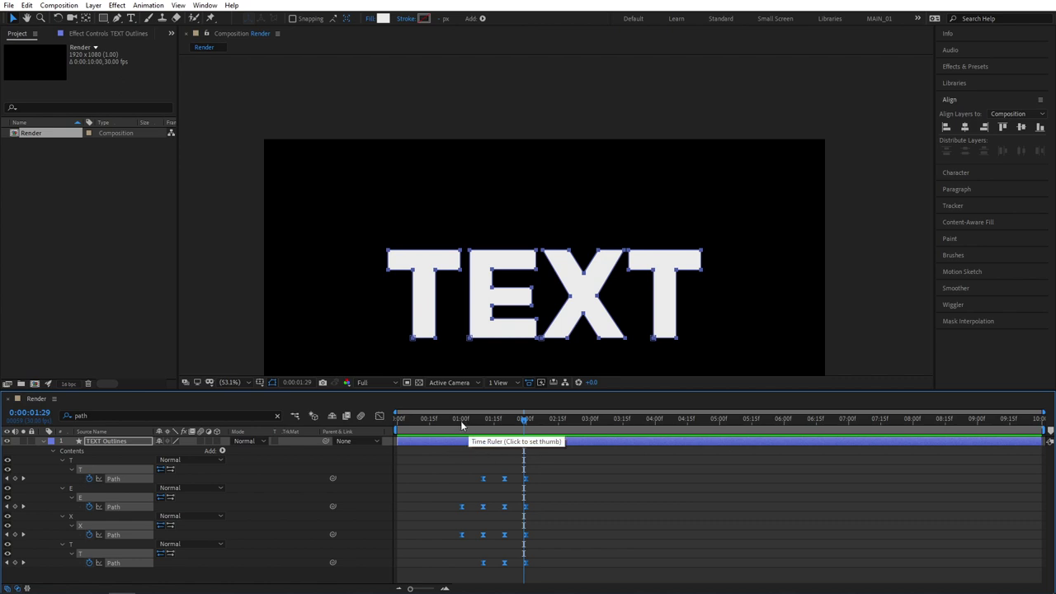
left_click(482, 462)
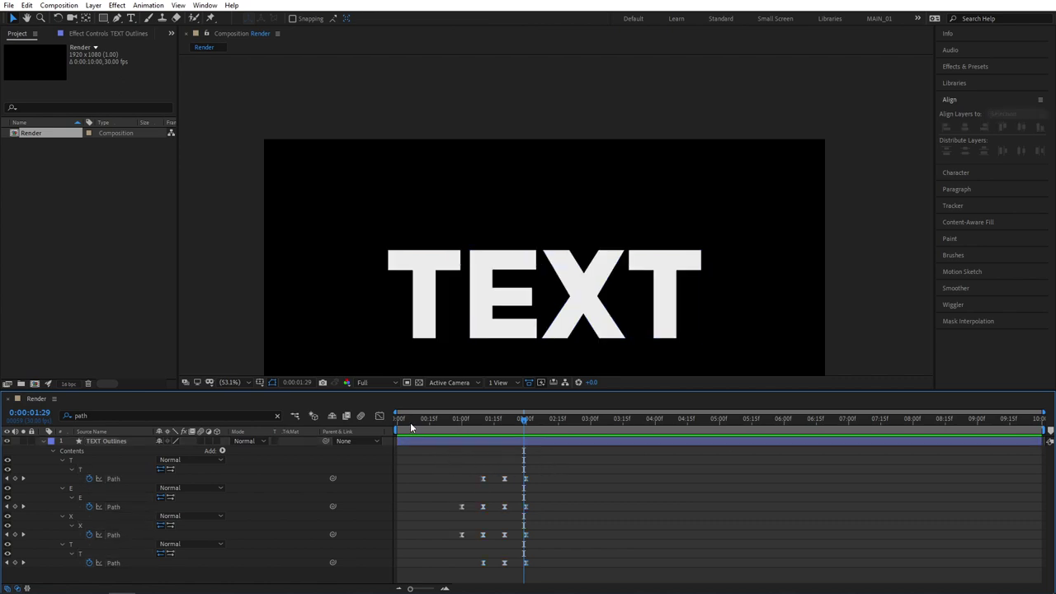
Slide the E's four Path keyframes so they start where the first T's animation ends.
left_click_drag(411, 421, 377, 424)
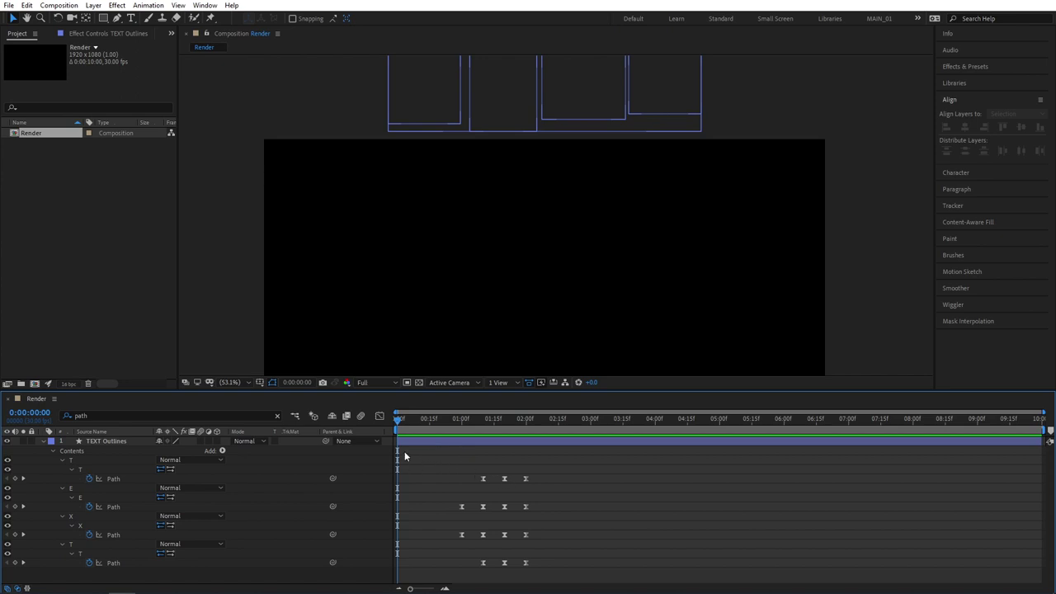
left_click_drag(561, 471, 398, 480)
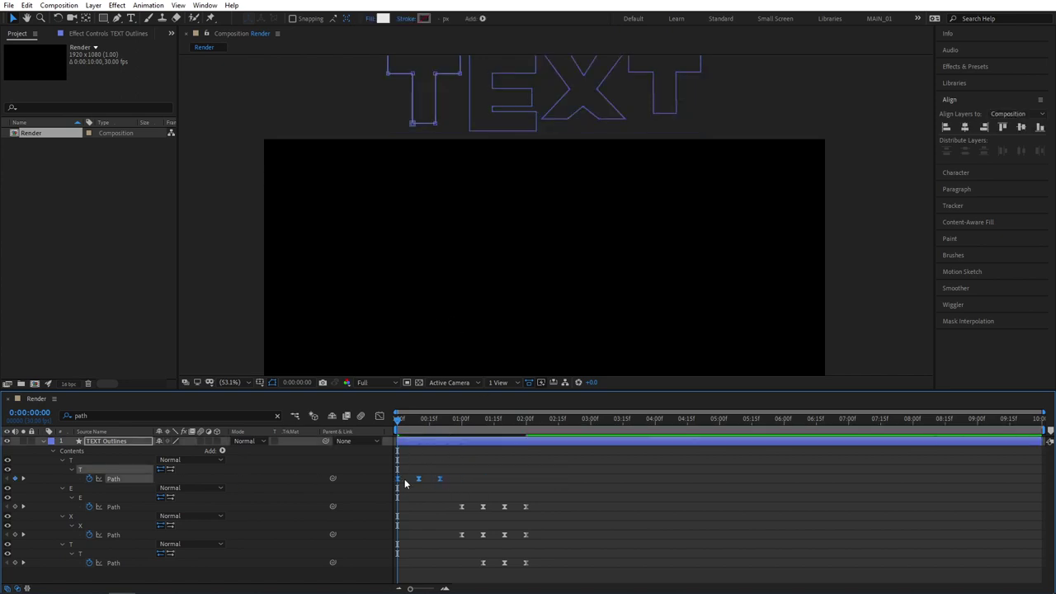
key("space")
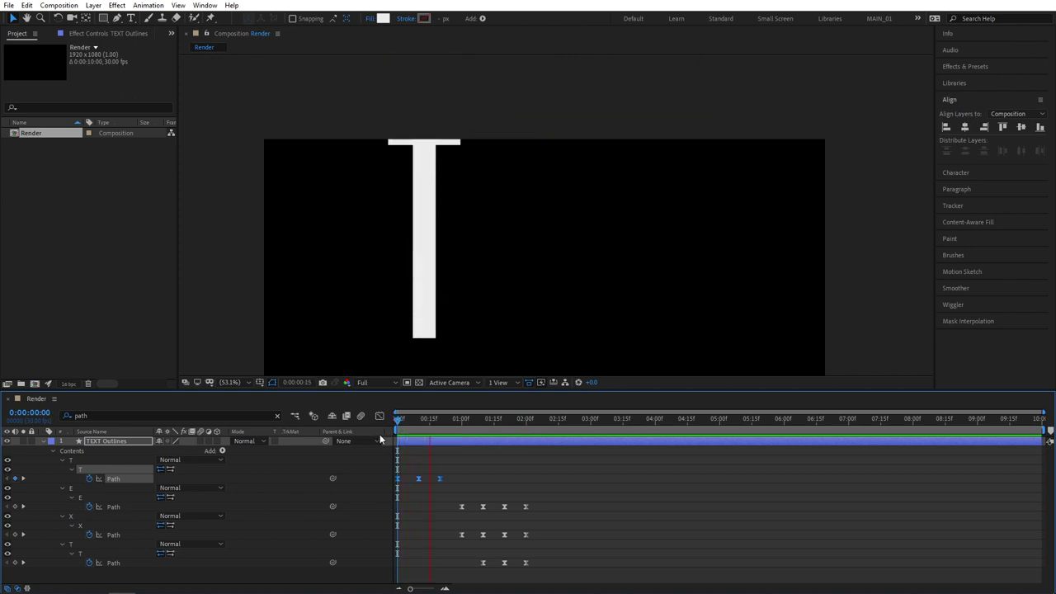
left_click(420, 503)
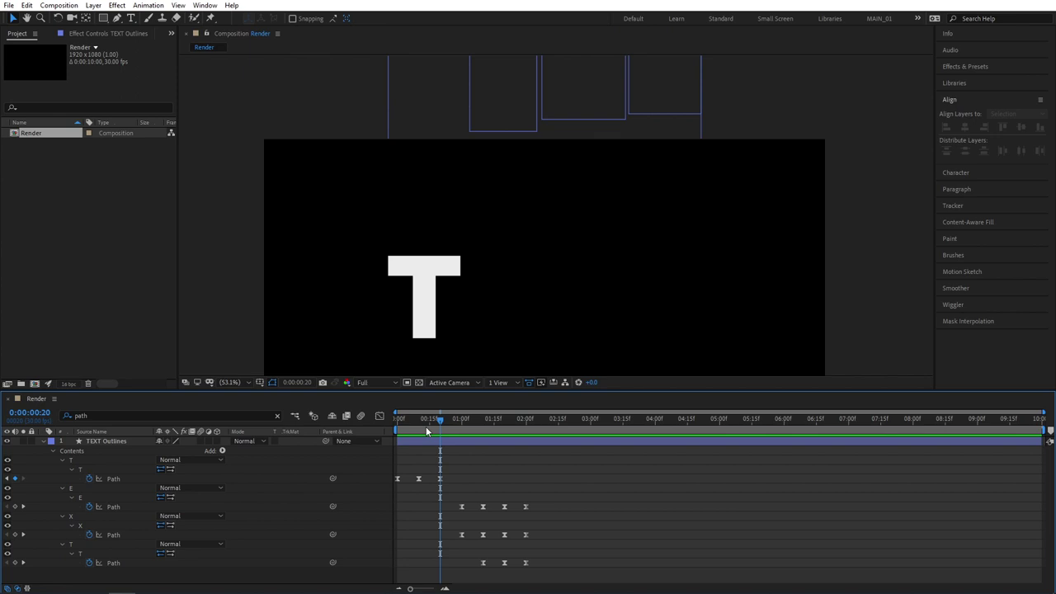
left_click_drag(580, 499, 445, 509)
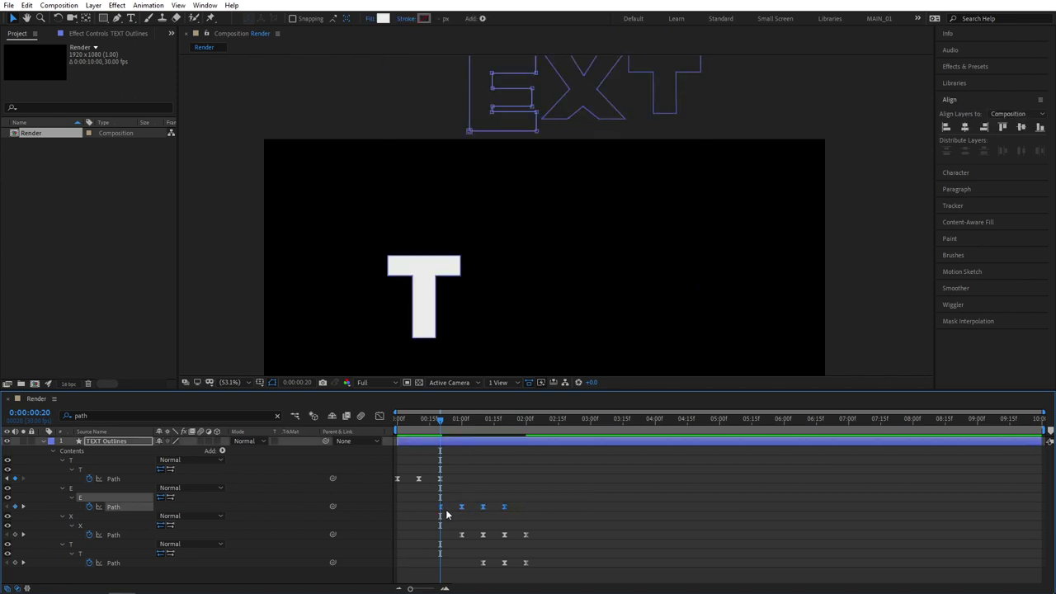
mouse_move(442, 423)
left_mouse_down()
mouse_move(419, 429)
mouse_move(454, 432)
left_mouse_up()
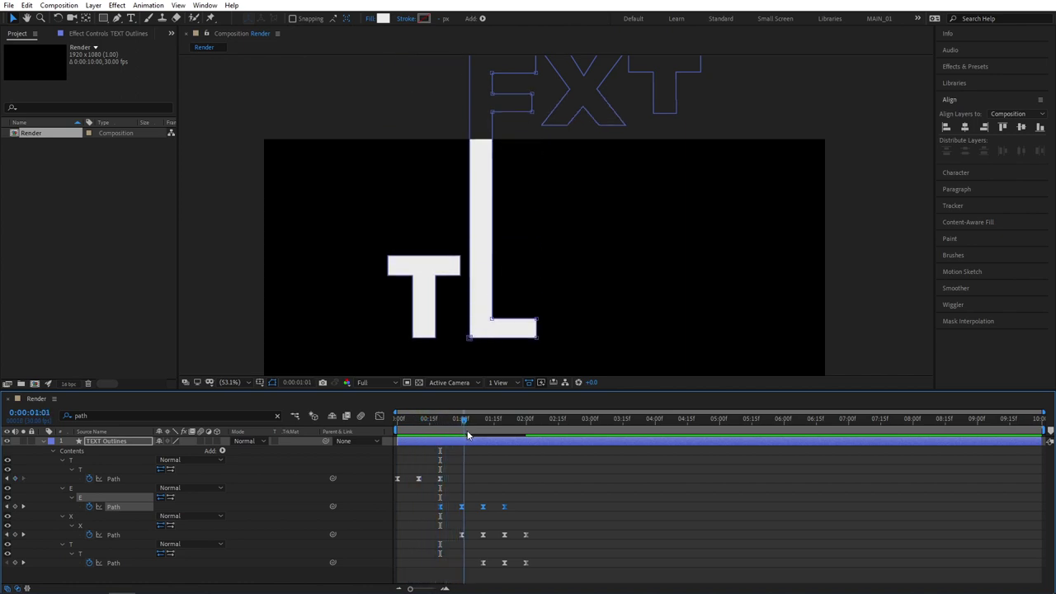
left_click_drag(467, 434, 503, 450)
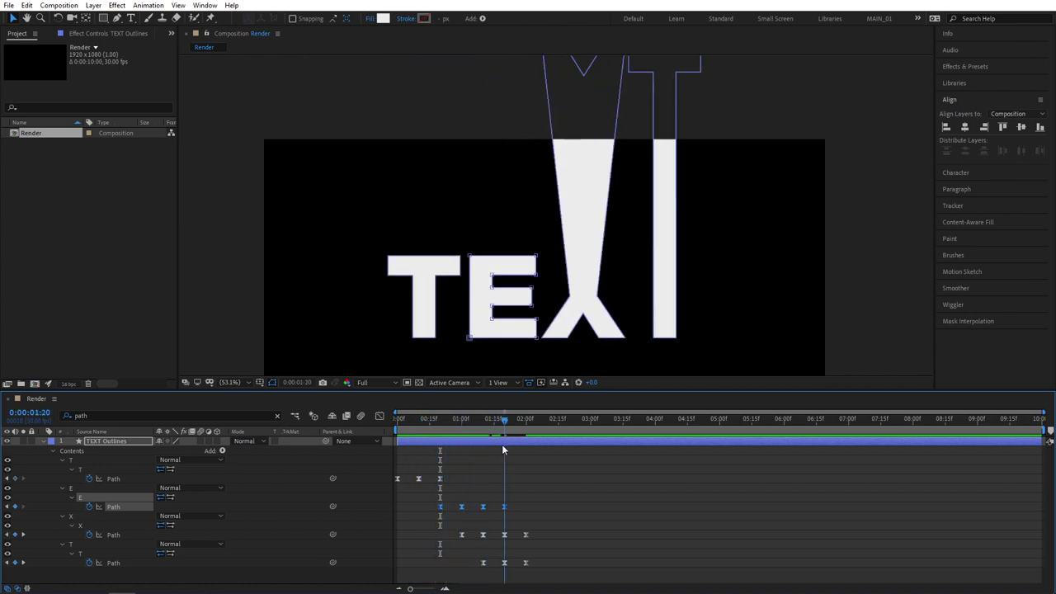
Shift the X and last T Path keyframes to follow in sequence, then preview.
left_click_drag(504, 507, 549, 546)
left_click_drag(461, 535, 506, 540)
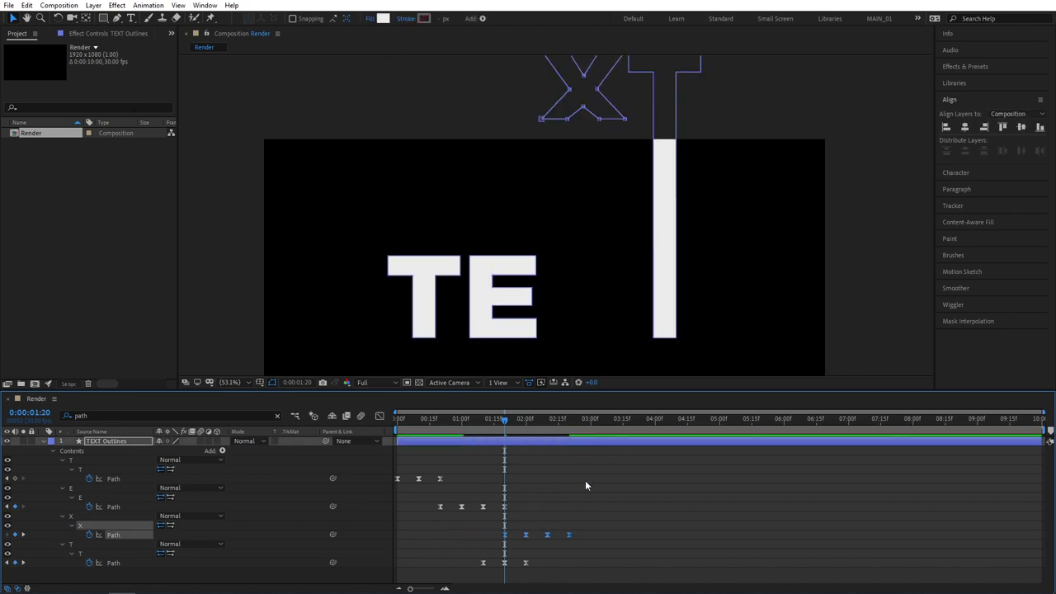
left_click(569, 430)
left_click_drag(471, 554, 573, 566)
key("space")
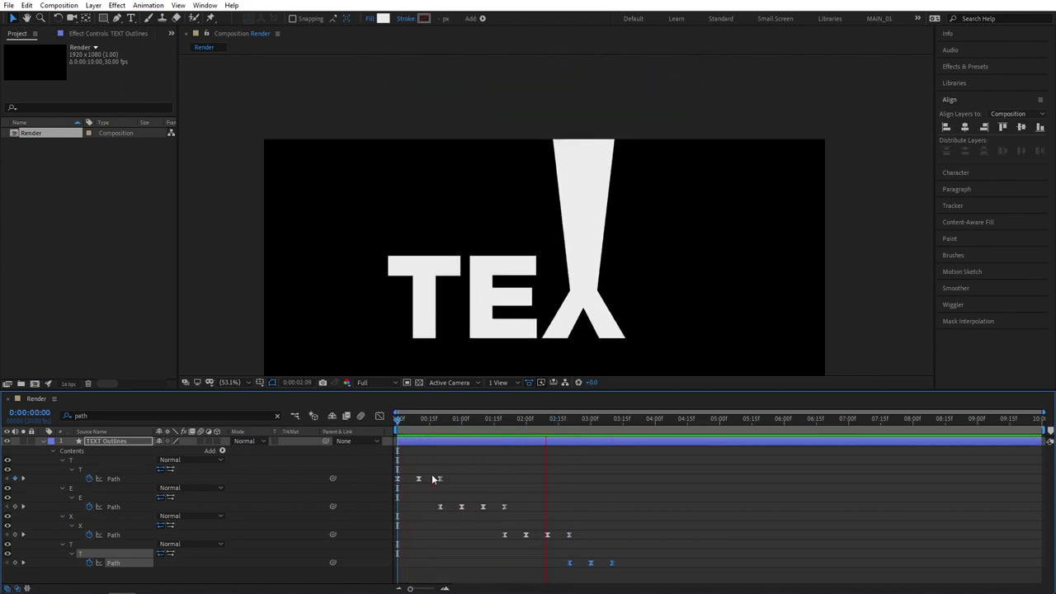
key("space")
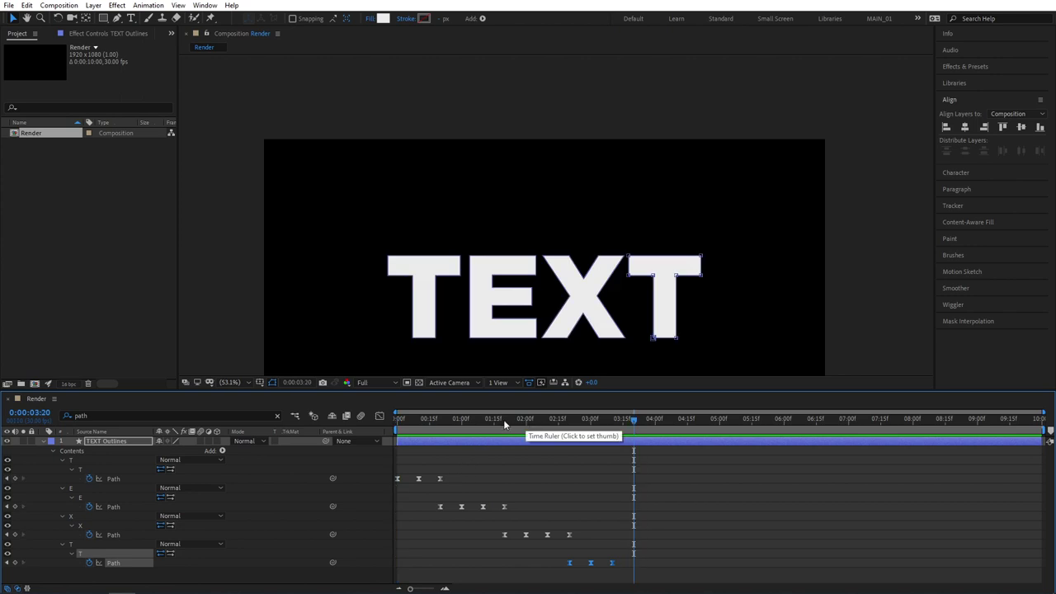
Scale all the Path keyframes so the last one moves from 3:10 to 2:00, then preview.
key("Home")
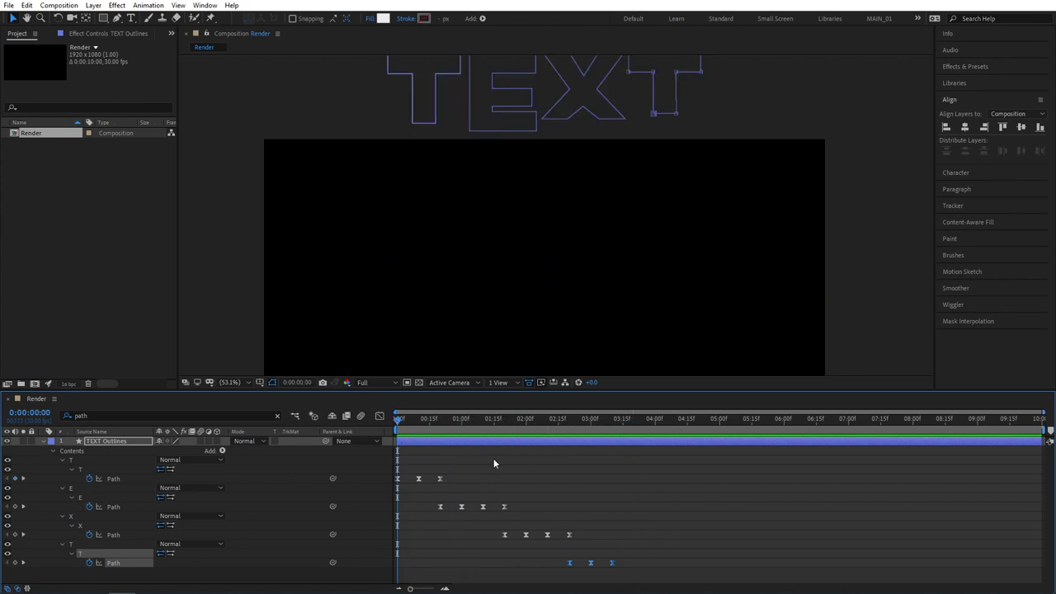
left_click_drag(659, 547, 377, 465)
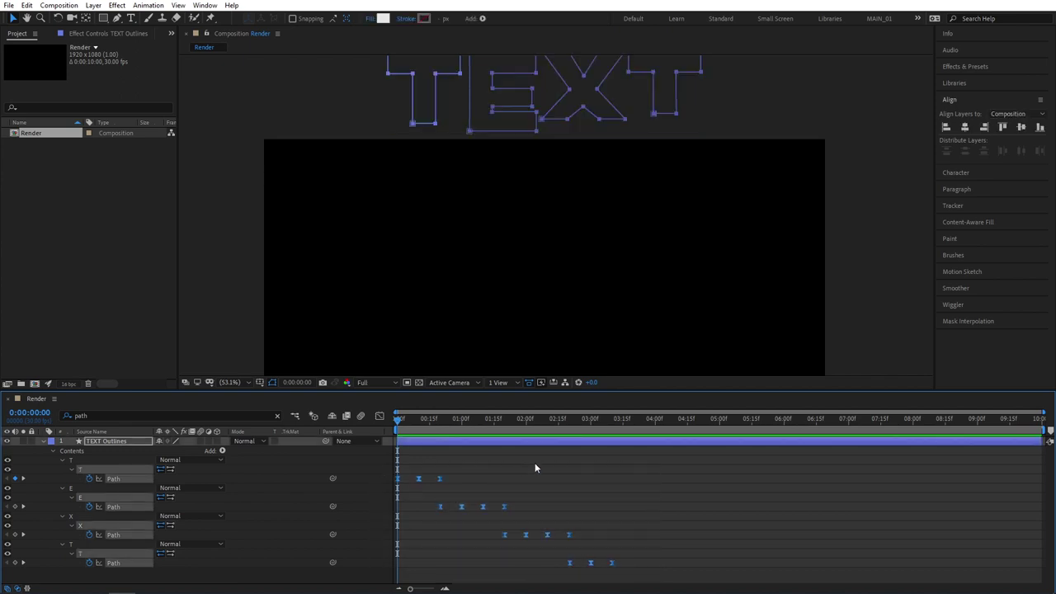
left_click_drag(480, 417, 527, 430)
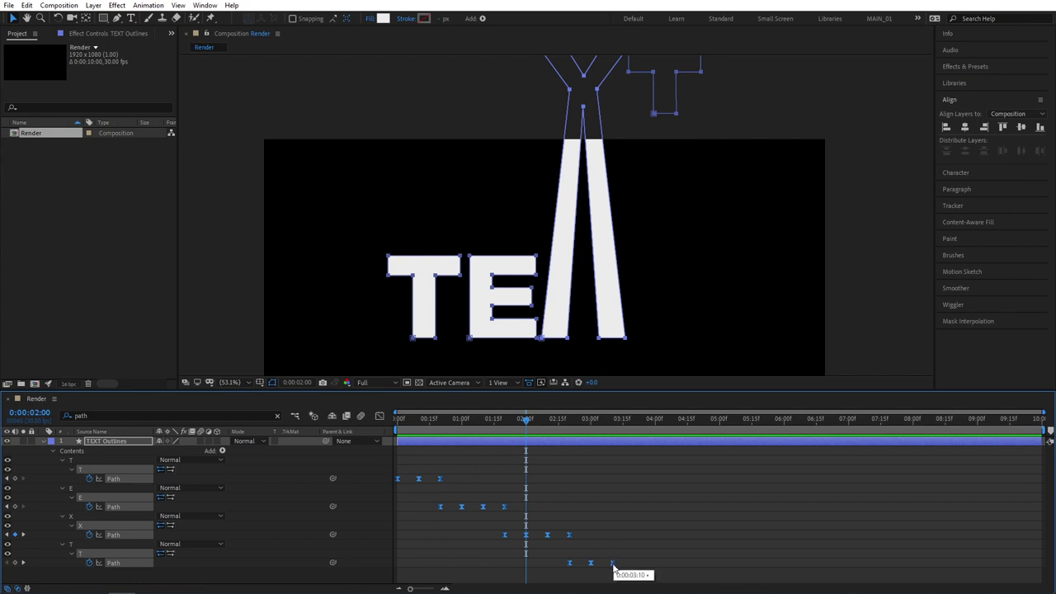
left_click_drag(612, 562, 525, 564)
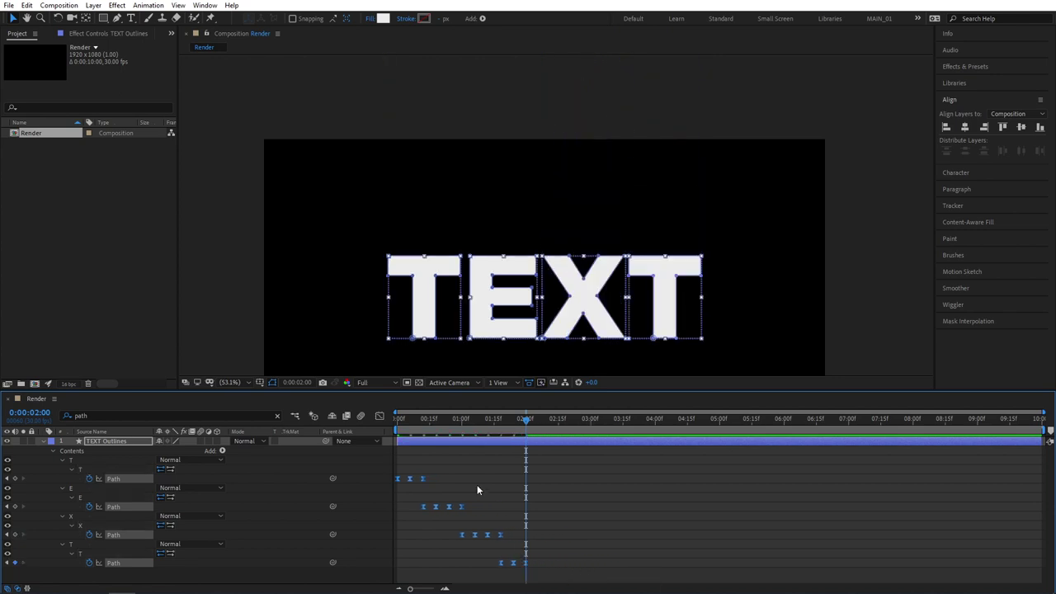
left_click(554, 488)
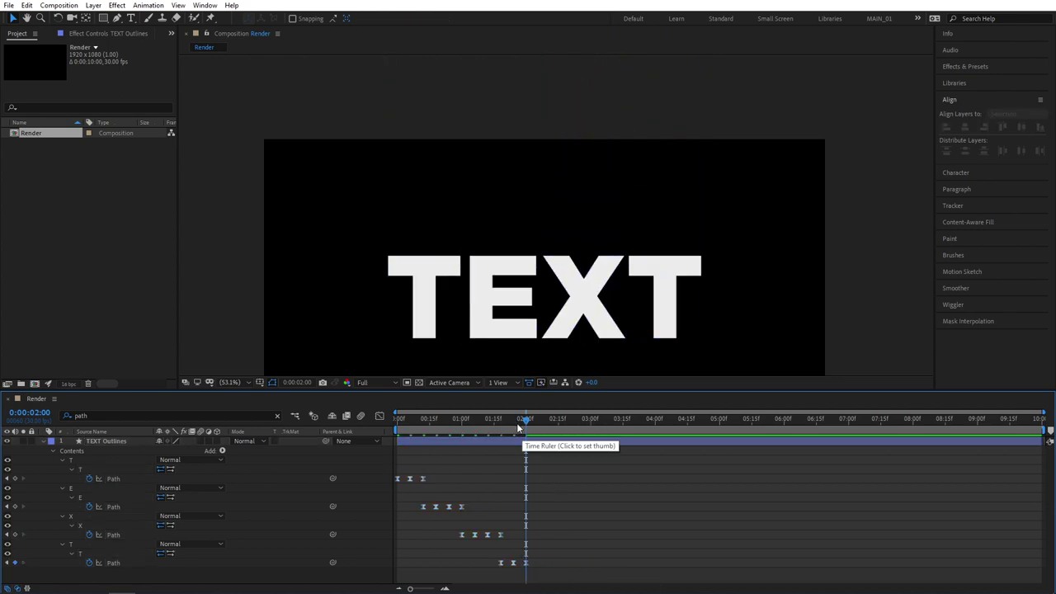
key("Home")
key("space")
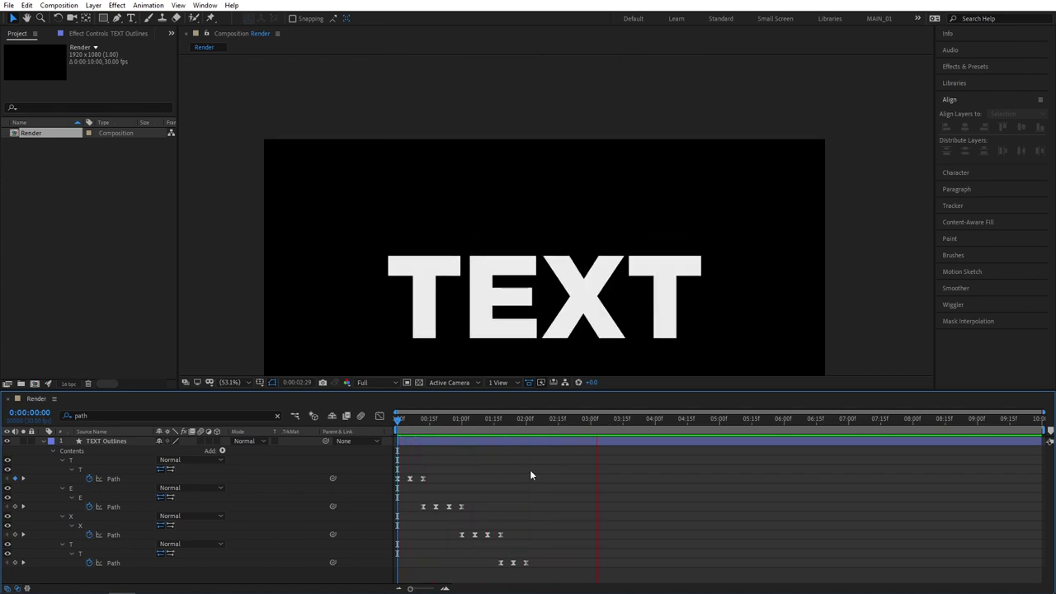
left_click_drag(535, 421, 413, 423)
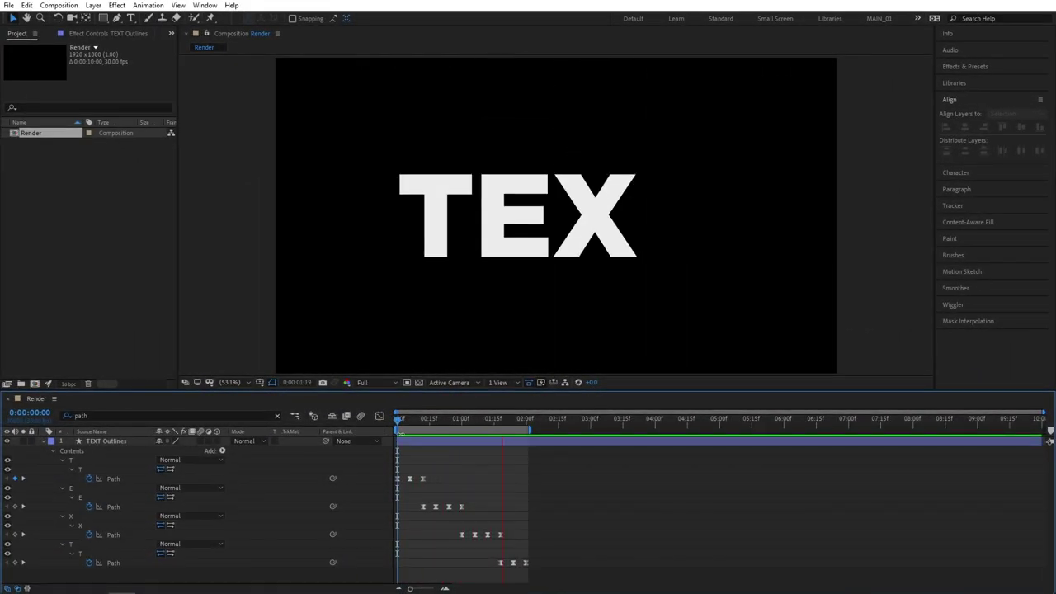
Create a new composition, Comp 1, and type TEXT in it.
left_click(35, 383)
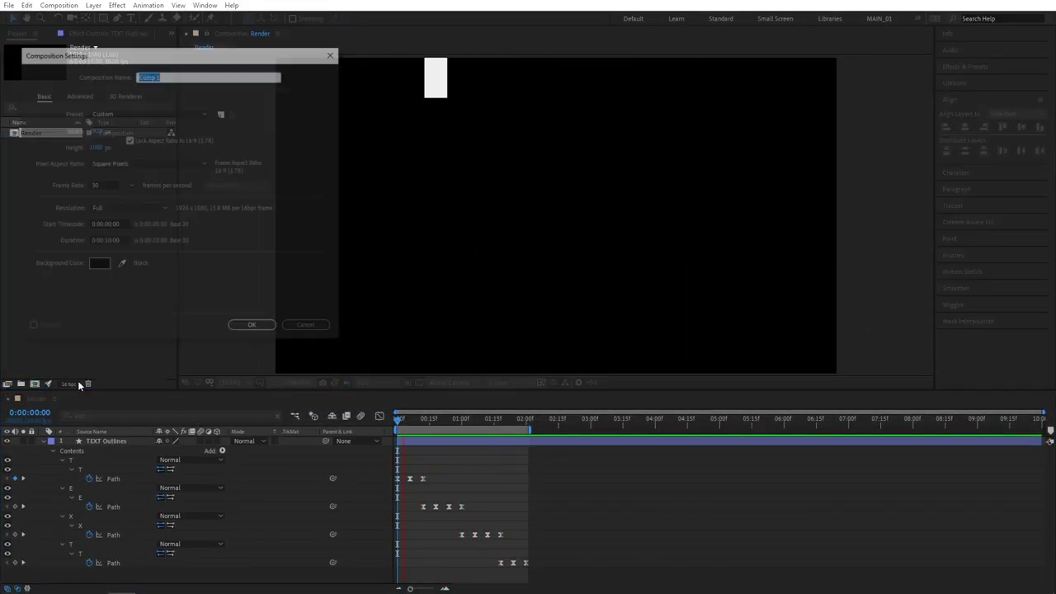
left_click(250, 328)
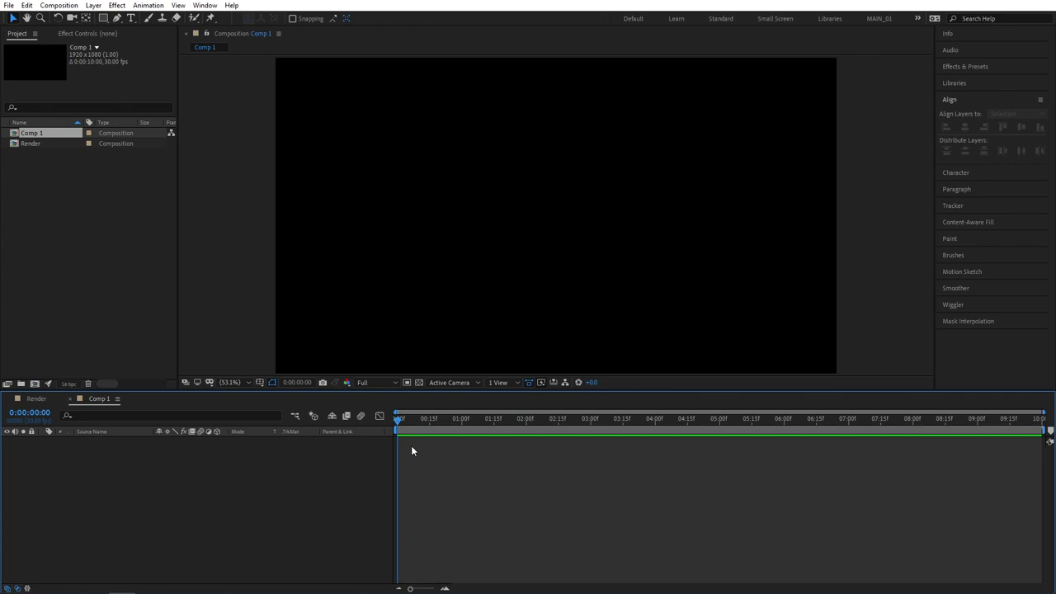
left_click(132, 18)
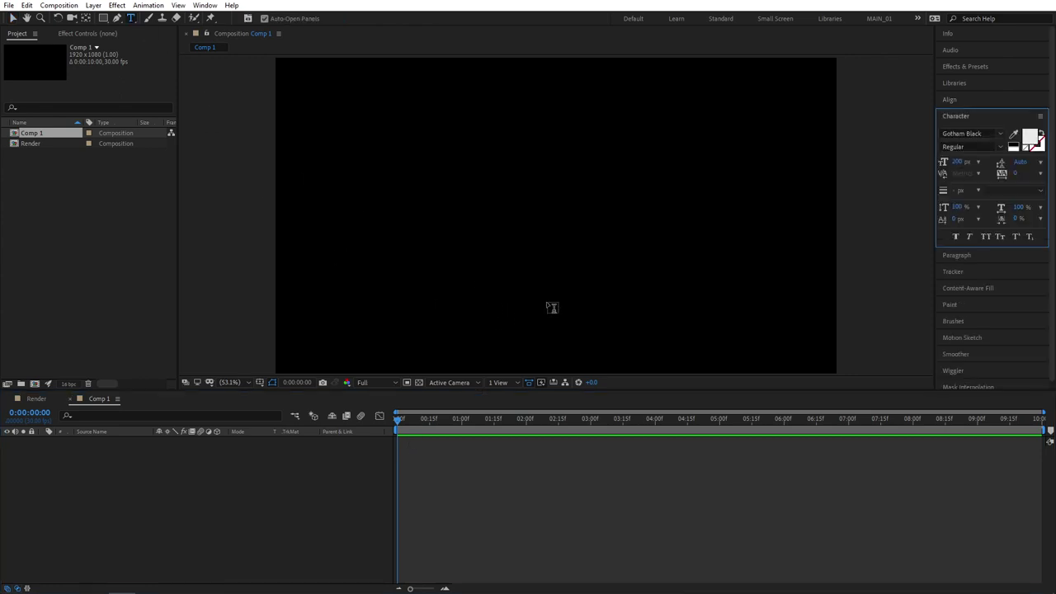
left_click(455, 233)
type("TEXT")
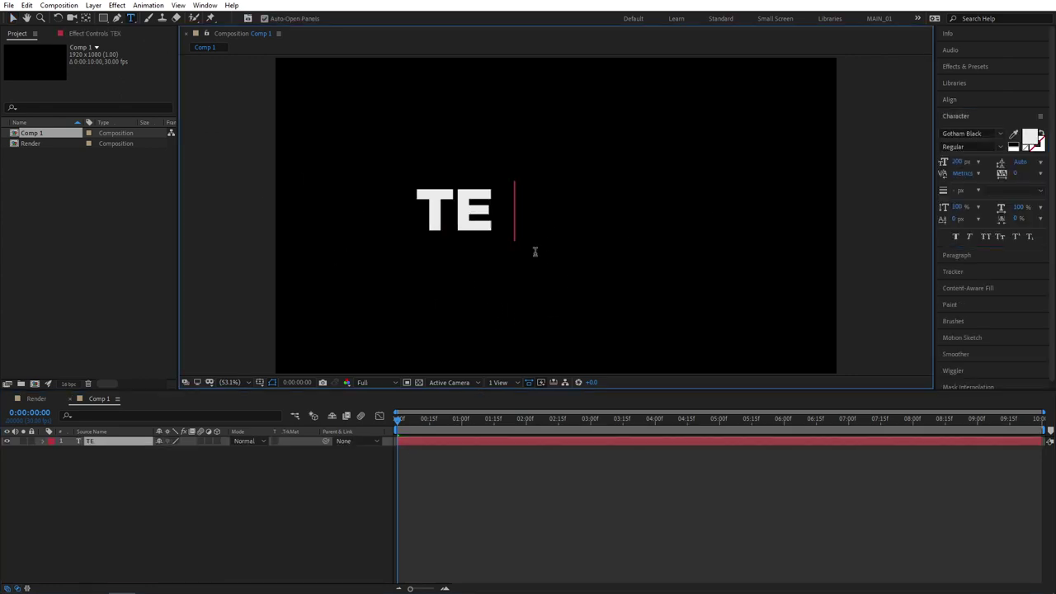
left_click(118, 492)
Set the TEXT layer's Scale to 200%.
left_click(96, 441)
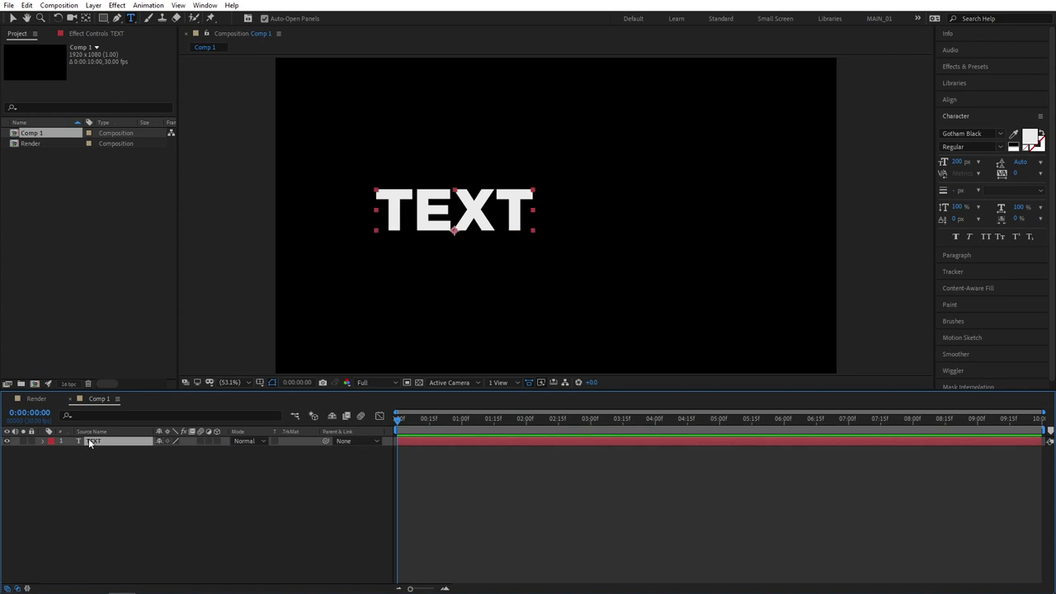
key("s")
left_click(172, 450)
type("200")
key("Return")
Centre the TEXT horizontally and vertically in Comp 1.
left_click(949, 99)
left_click(964, 127)
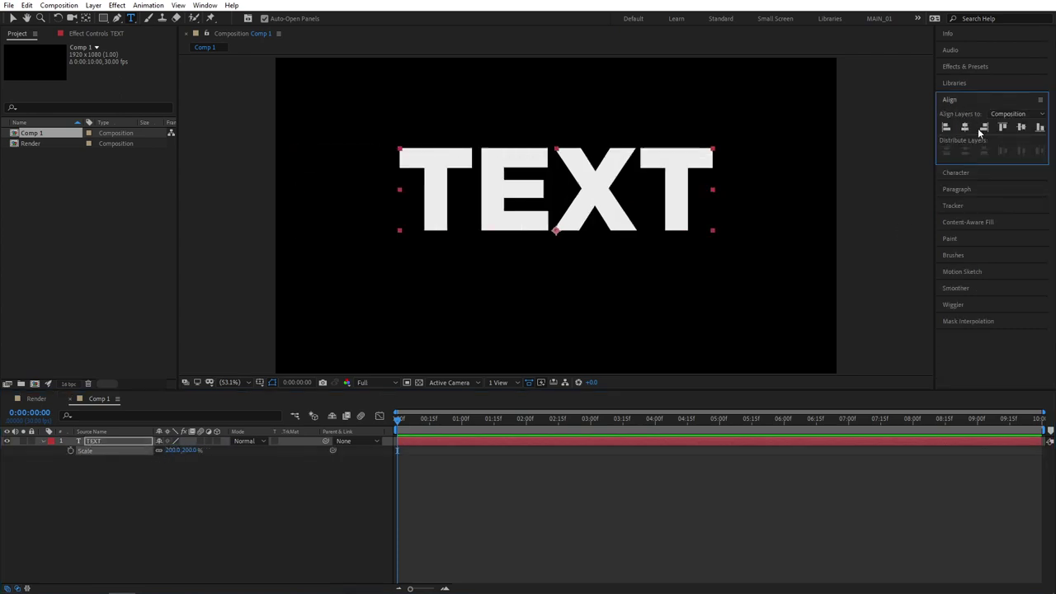
left_click(1021, 127)
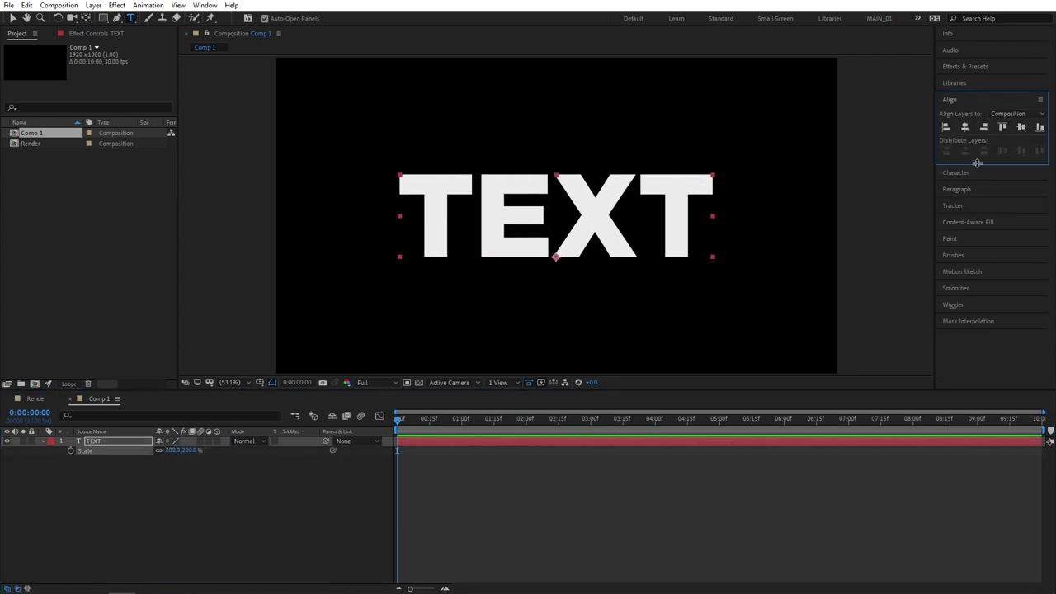
left_click(47, 442)
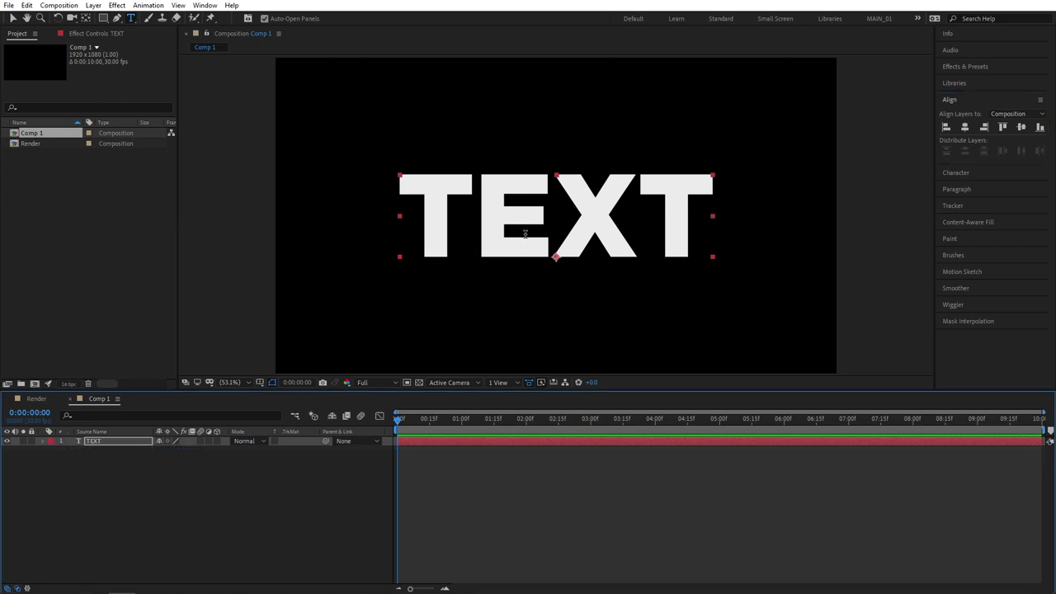
left_click(127, 471)
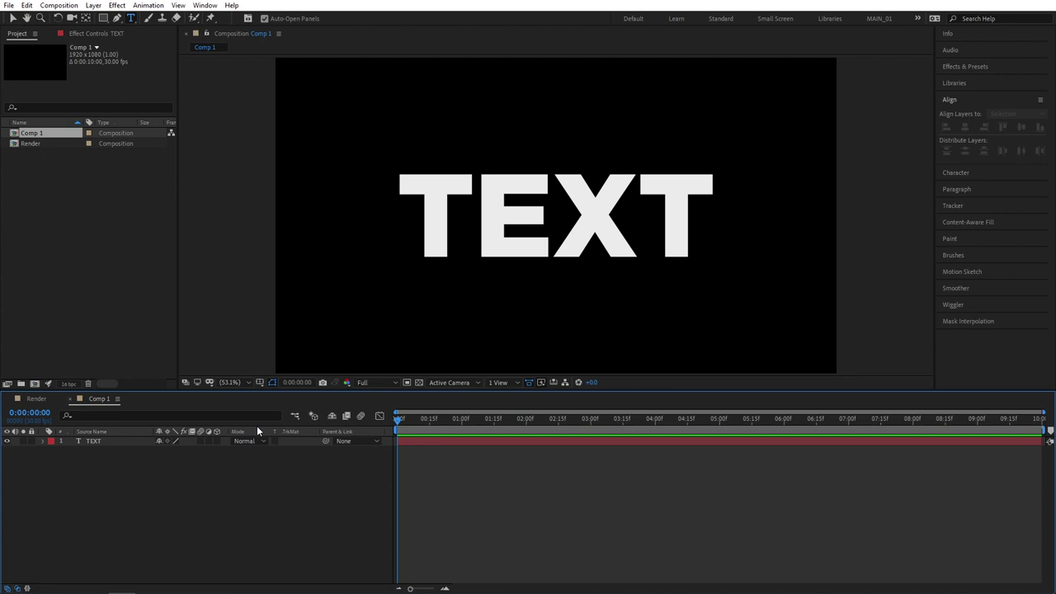
Apply CC Scale Wipe to the TEXT layer and raise its Stretch to 4.50.
key("v")
left_click(957, 68)
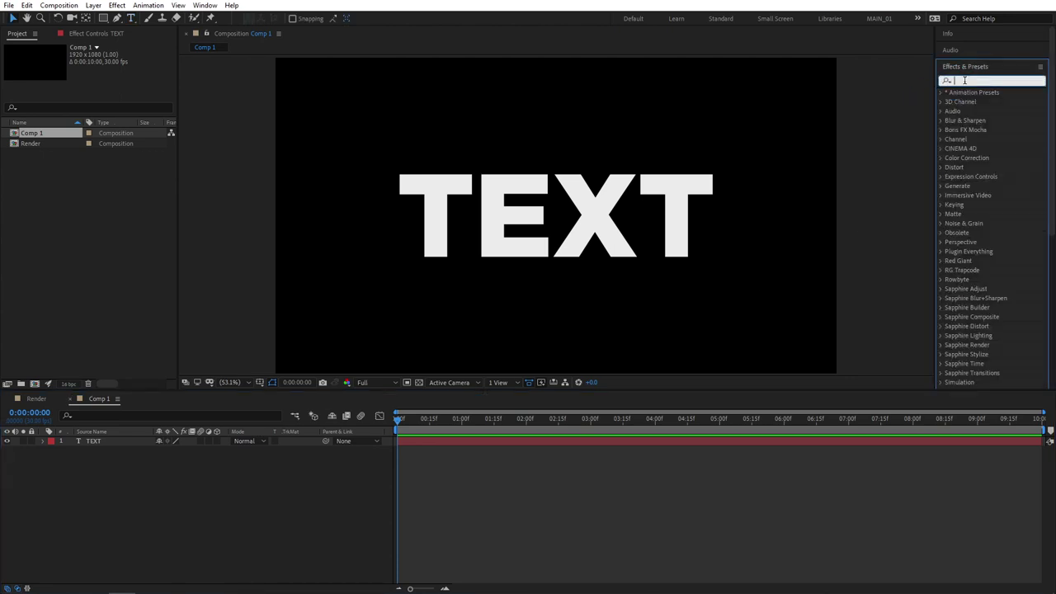
type("cc")
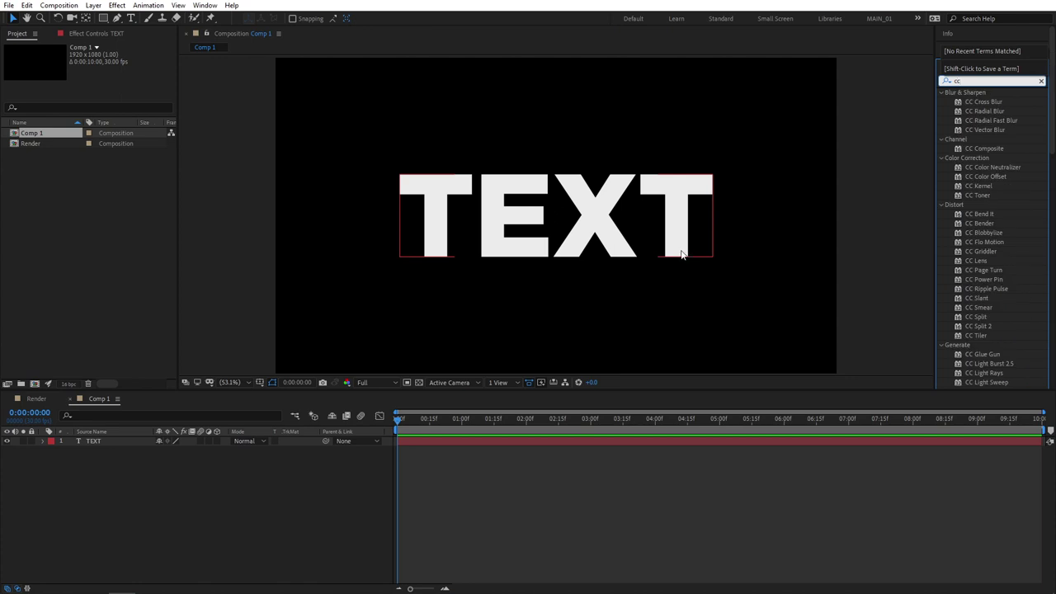
type(" sca")
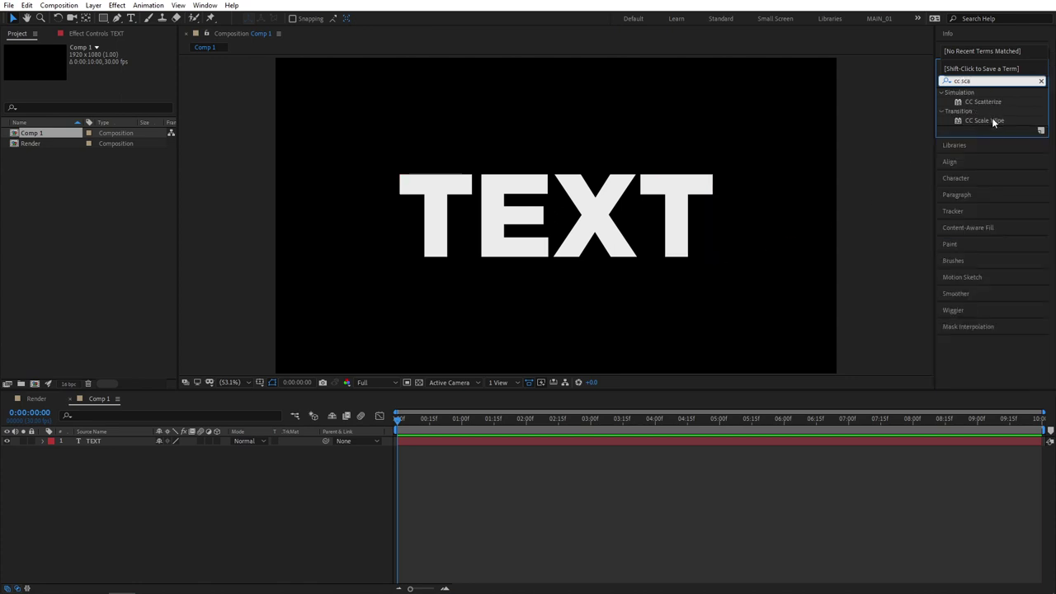
left_click_drag(994, 122, 106, 443)
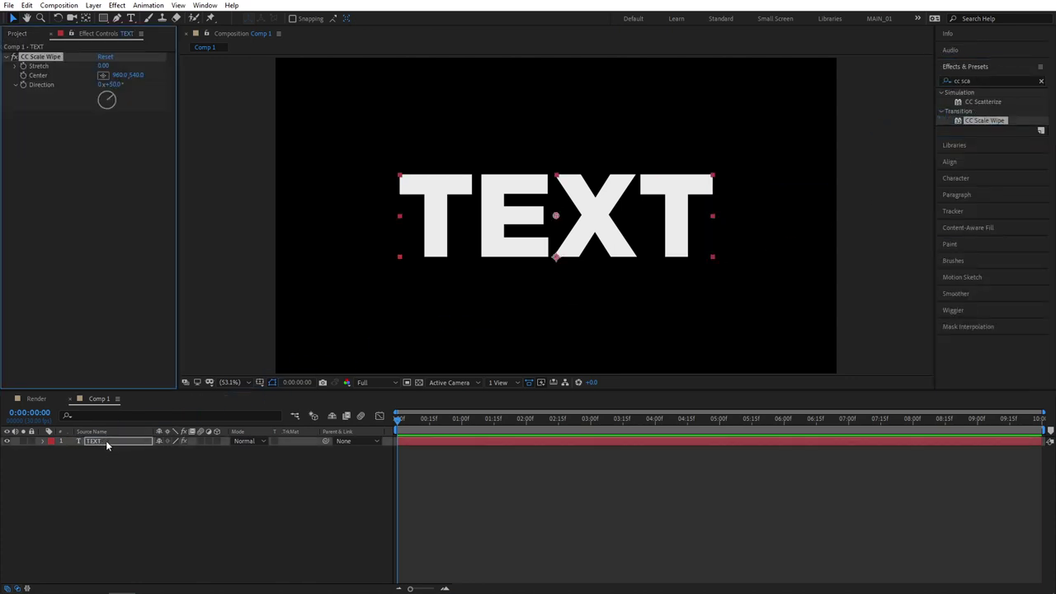
left_click_drag(103, 65, 513, 180)
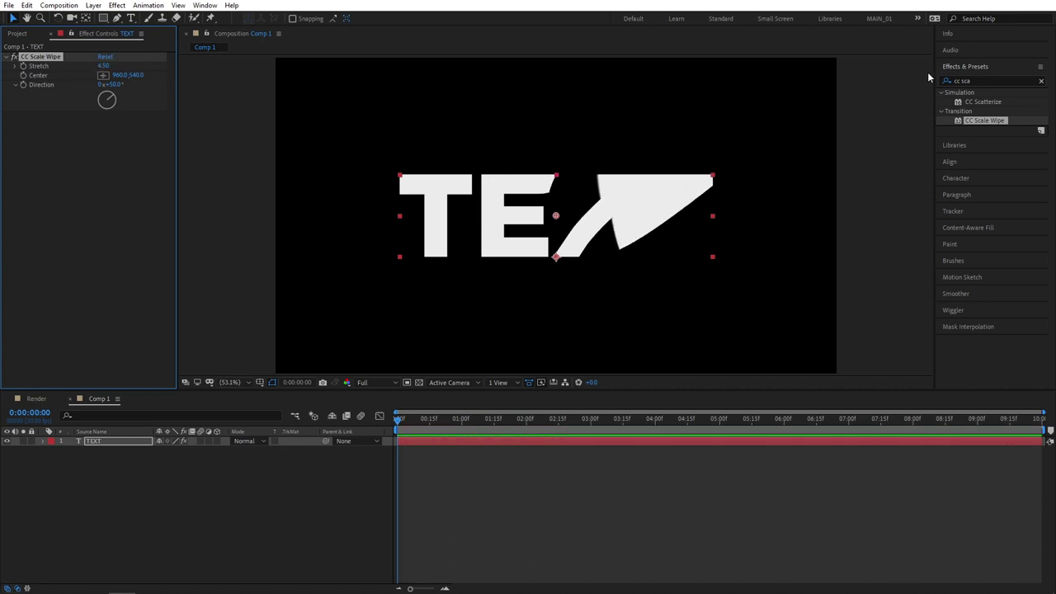
Add CC Composite to the TEXT layer and move it above CC Scale Wipe.
left_click(946, 80)
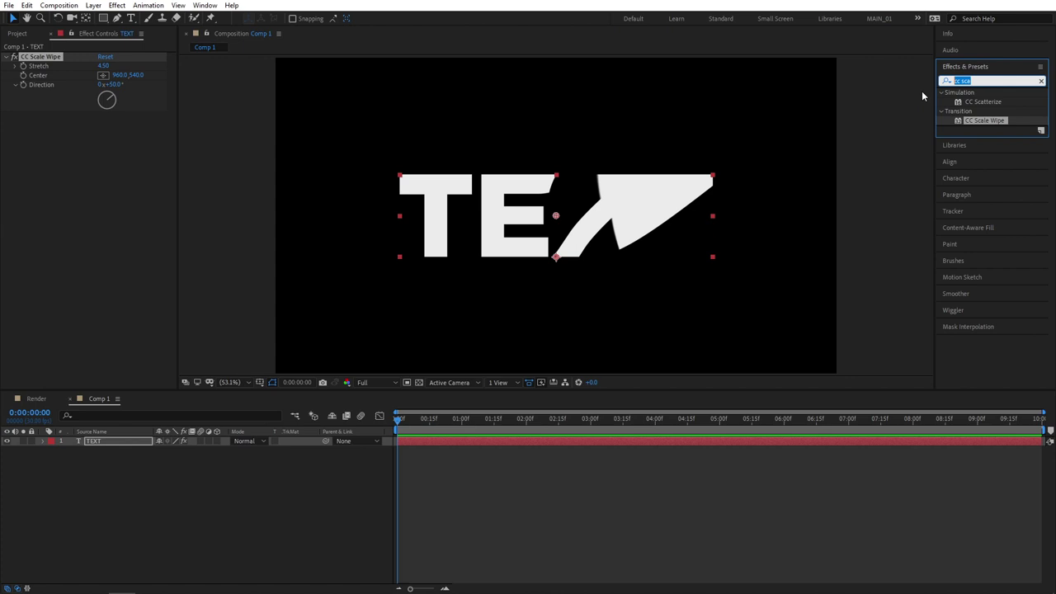
type("cc com")
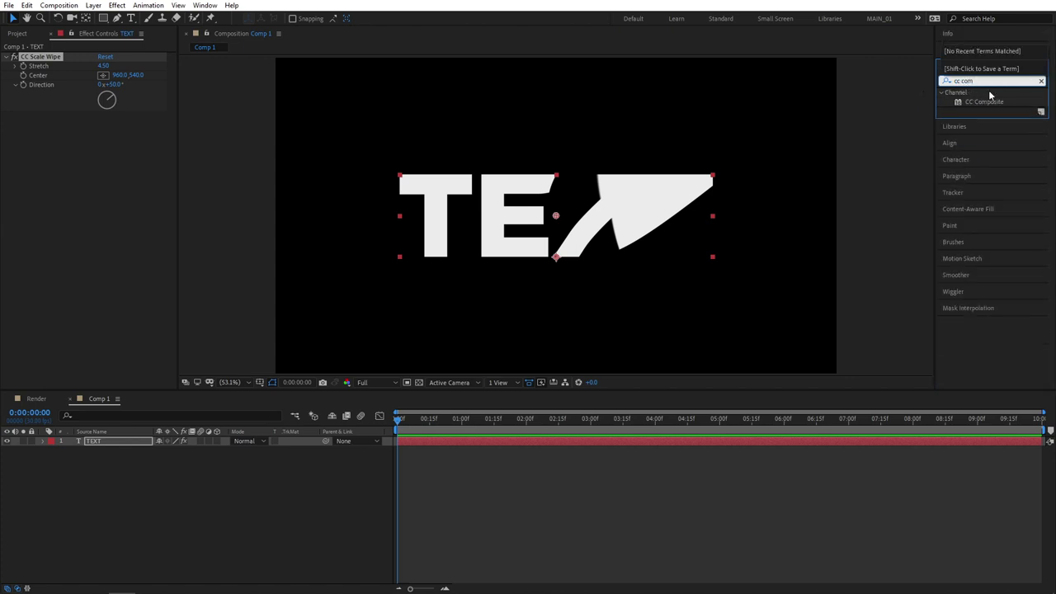
left_click_drag(984, 102, 120, 441)
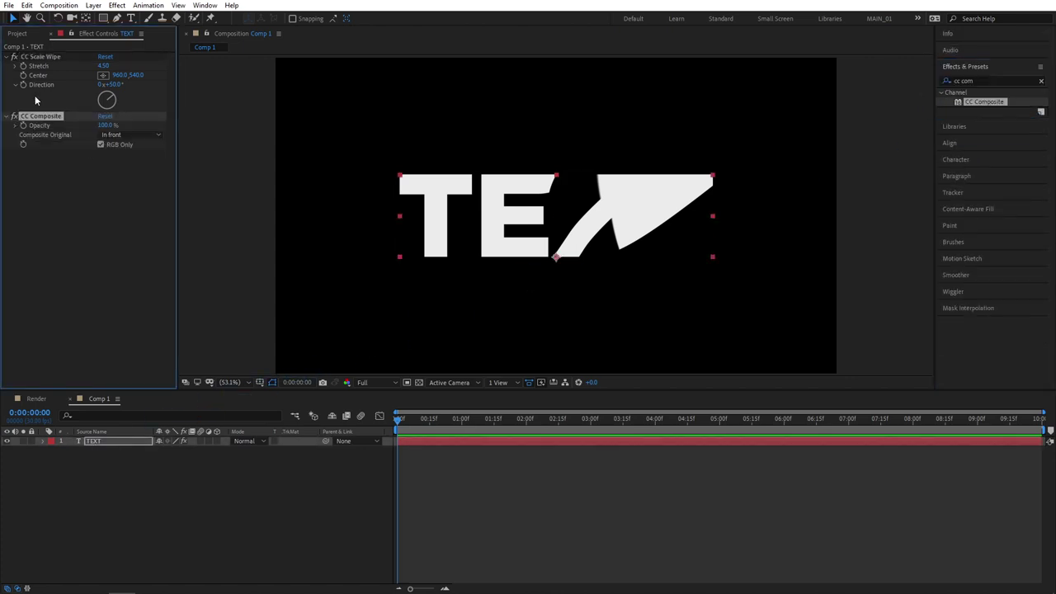
left_click_drag(34, 117, 49, 58)
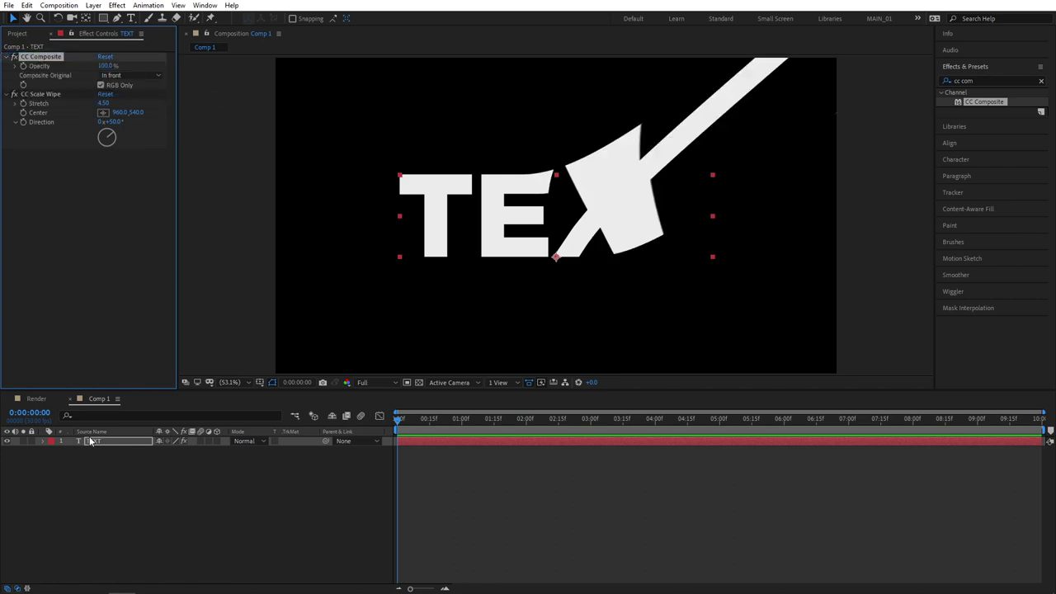
Set CC Scale Wipe to Direction 0°, Stretch 30 and Center 960, 727, hiding the TEXT.
left_click(1041, 81)
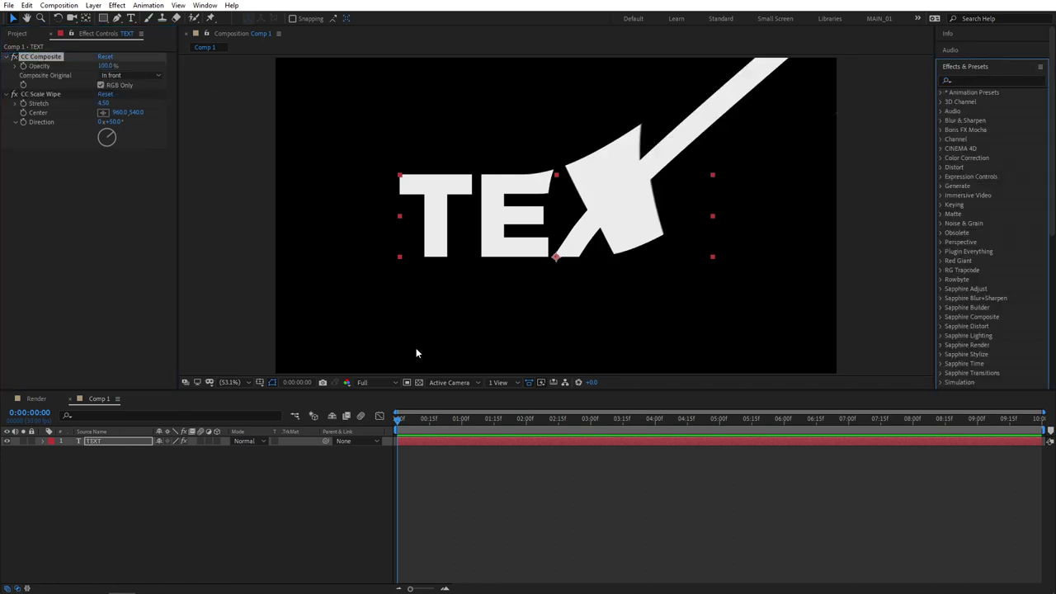
left_click(7, 57)
left_click(108, 105)
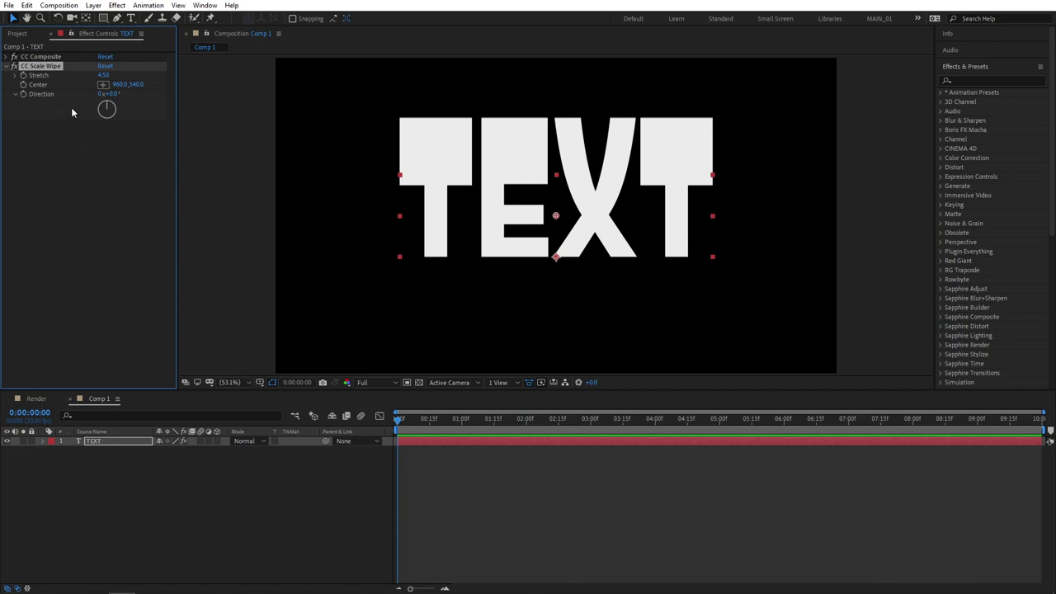
left_click(102, 75)
type("30")
key("Return")
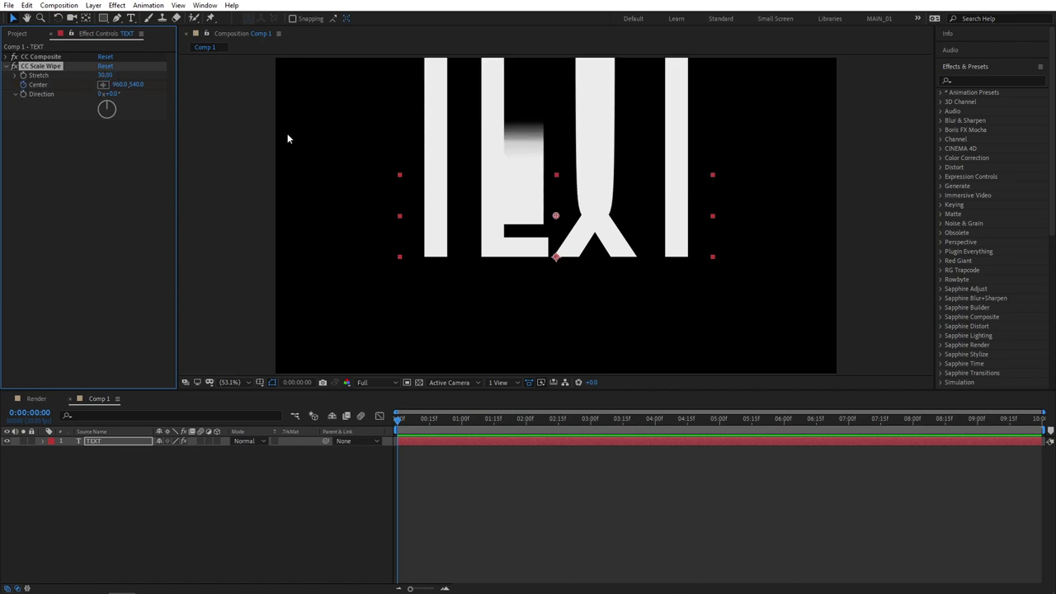
left_click_drag(129, 88, 234, 78)
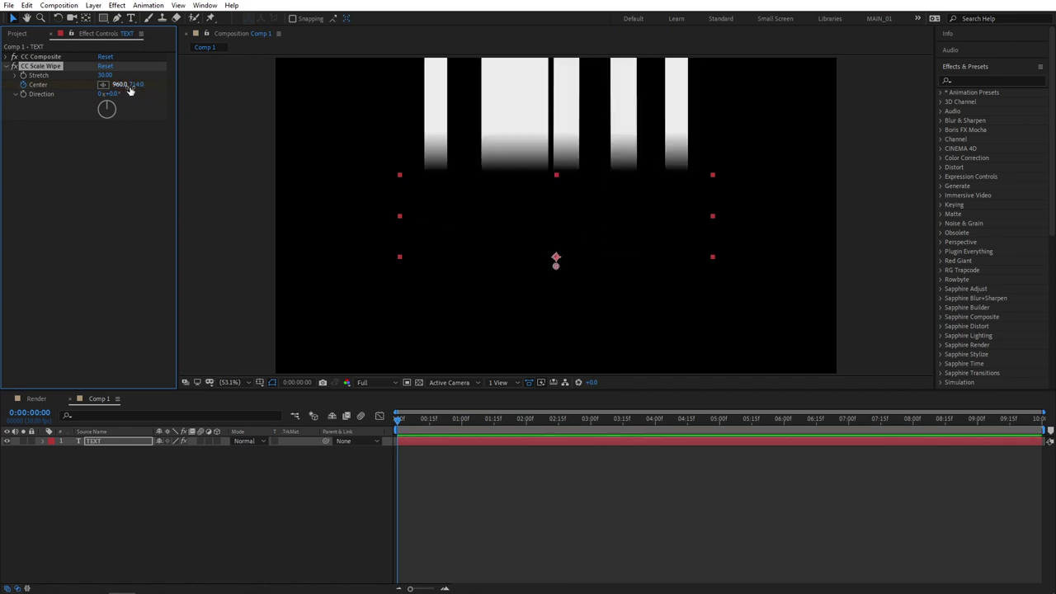
left_click_drag(138, 85, 170, 97)
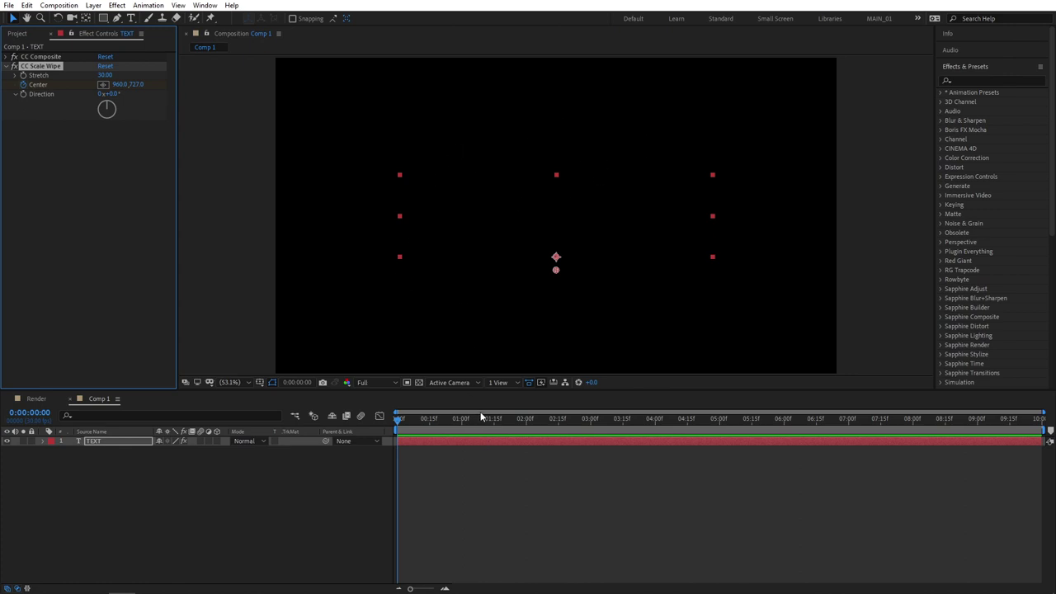
Keyframe the wipe Center, then set it to 960, 395 at 2:00 to reveal the TEXT.
key("u")
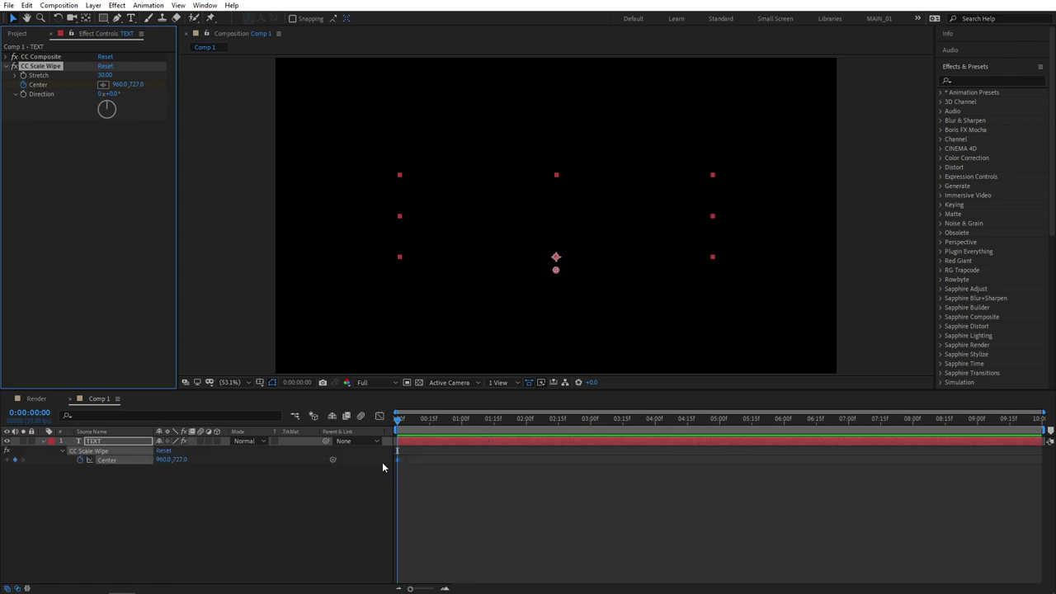
left_click(445, 521)
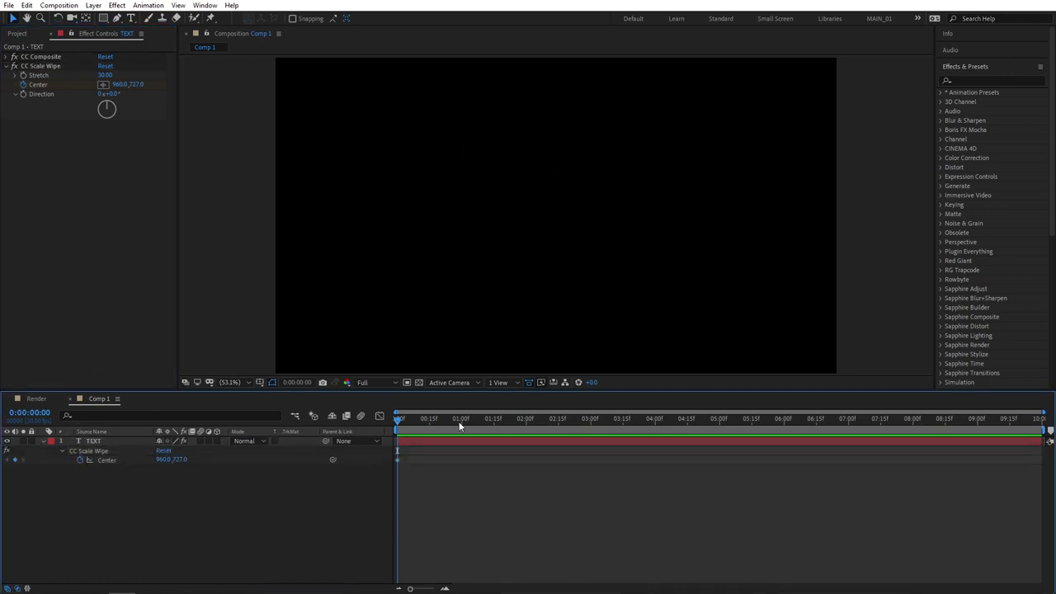
left_click(526, 420)
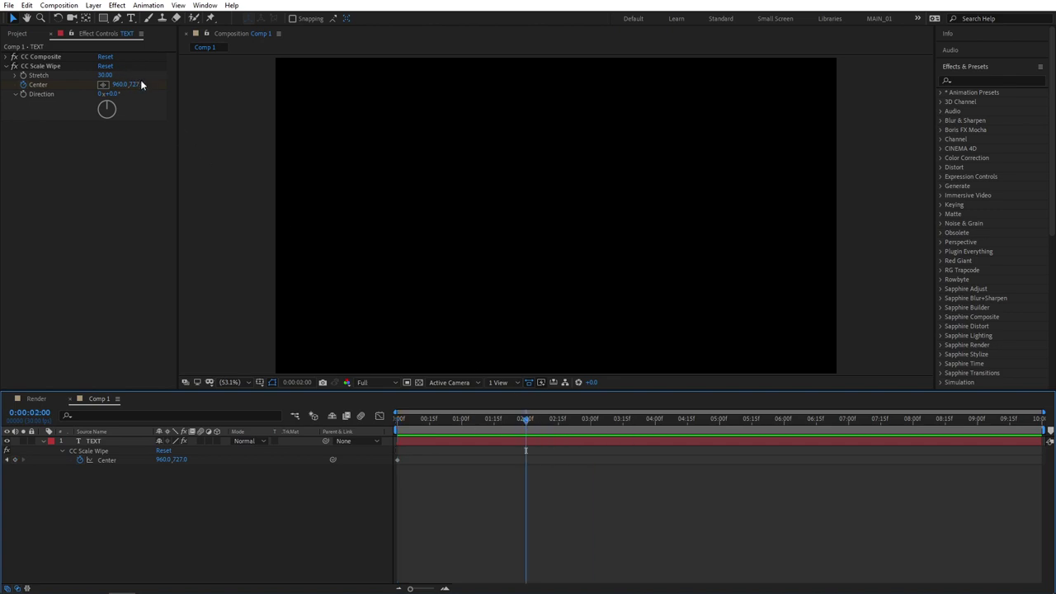
left_click_drag(141, 85, 71, 85)
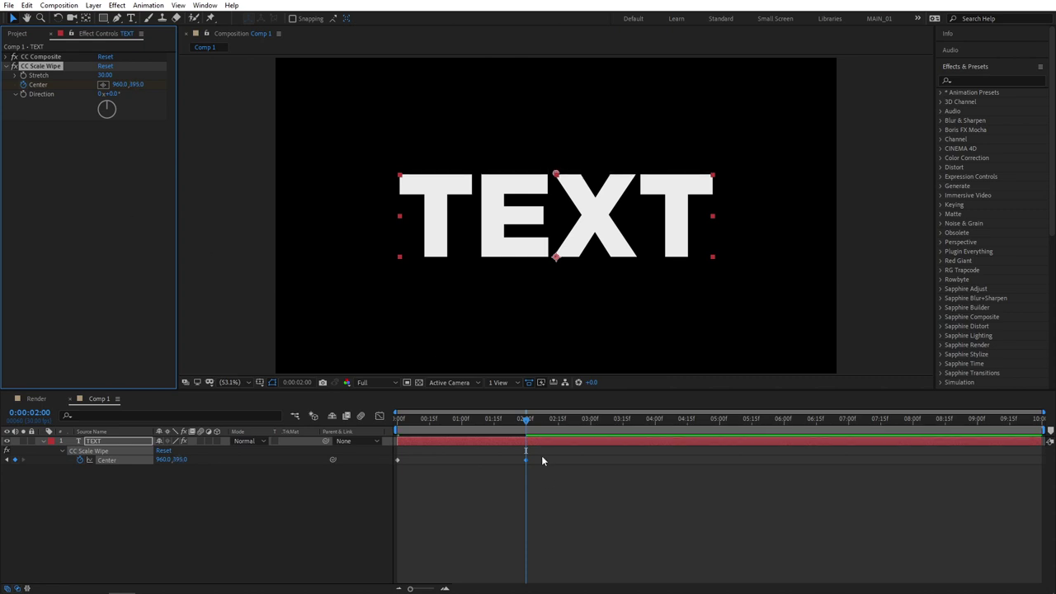
Apply Easy Ease to both Center keyframes and strengthen the ease into 2:00 in the speed graph.
left_click_drag(542, 456, 375, 469)
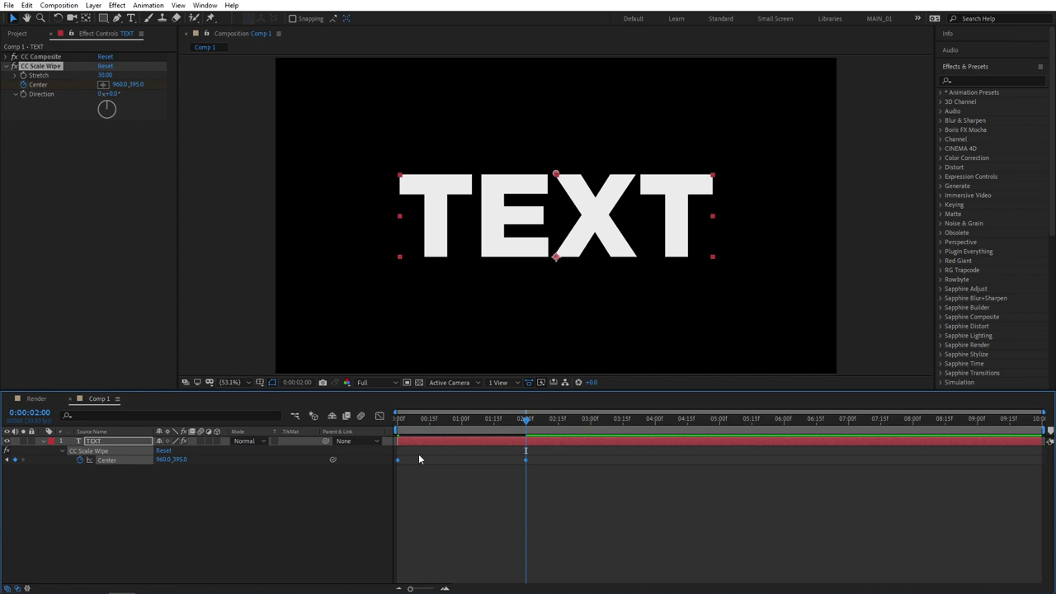
right_click(398, 462)
mouse_move(511, 452)
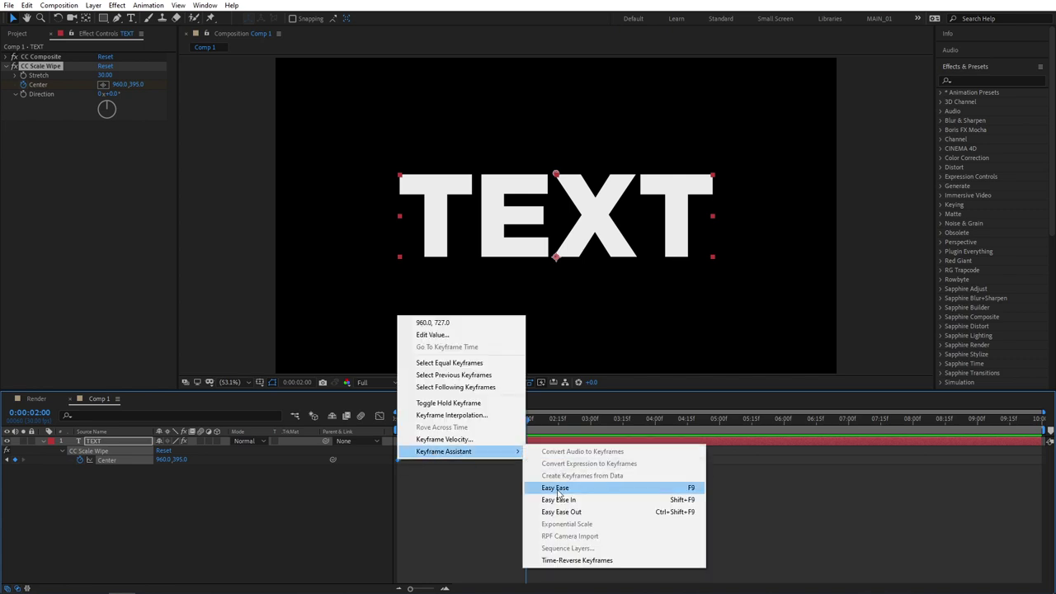
left_click(575, 489)
left_click(379, 416)
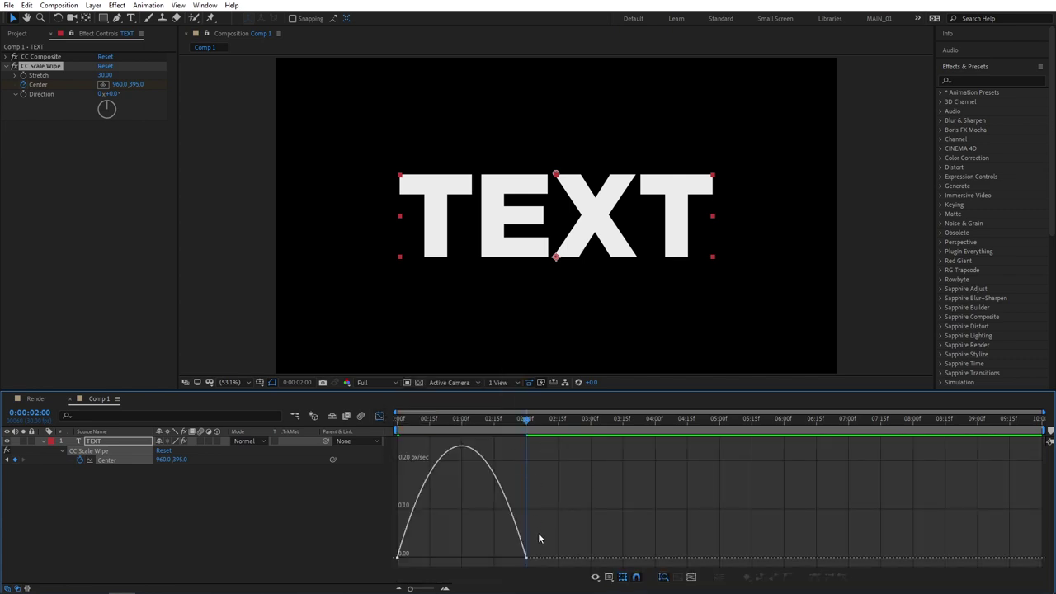
left_click_drag(553, 549, 441, 560)
left_click(380, 415)
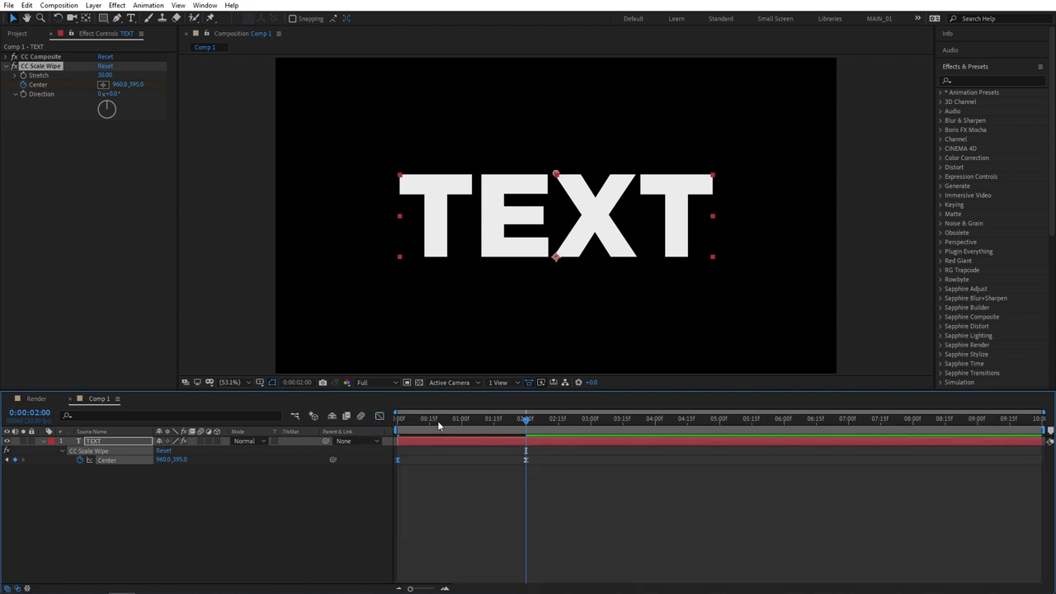
key("Home")
left_click(343, 510)
key("space")
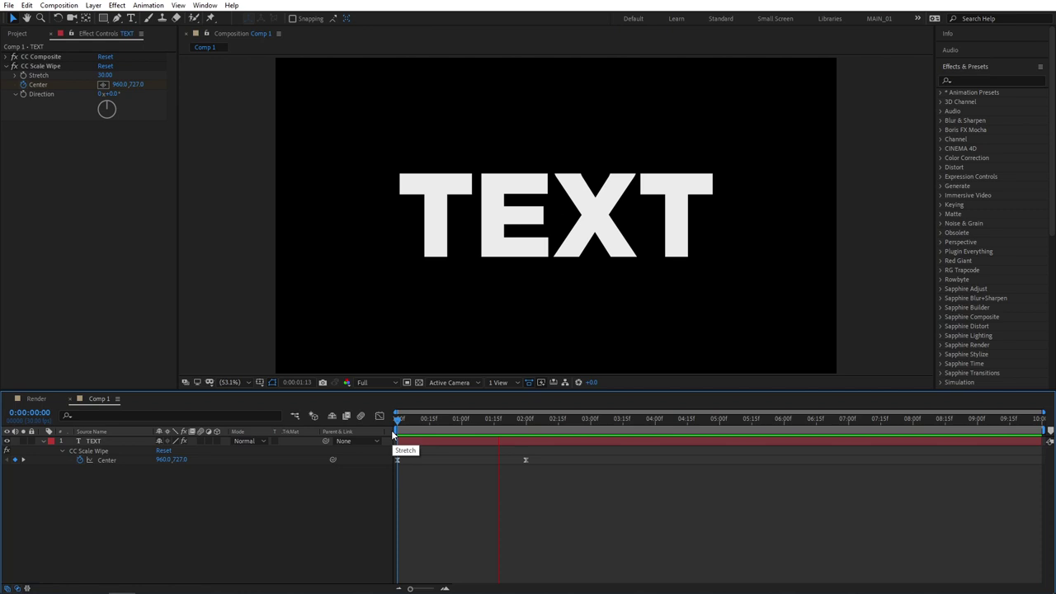
left_click_drag(401, 417, 487, 416)
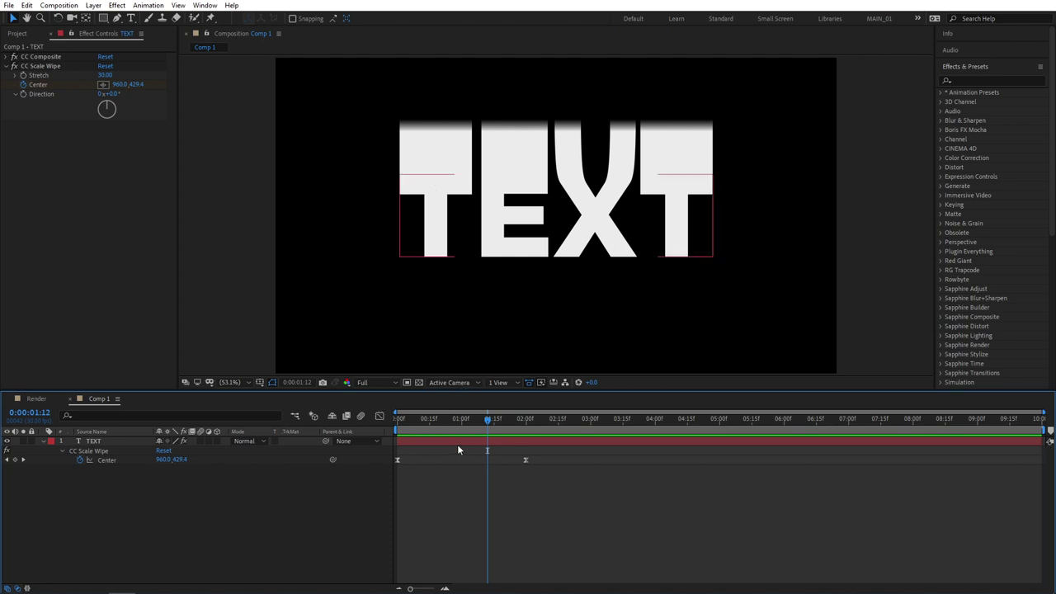
left_click(452, 422)
left_click_drag(450, 424, 480, 430)
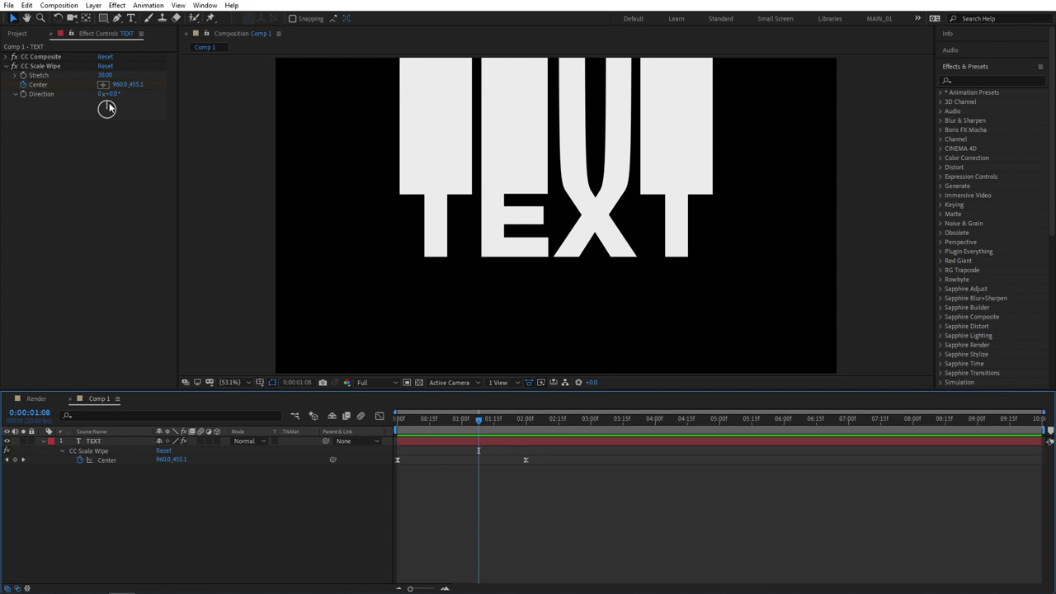
Turn CC Scale Wipe to 90° and shift its Center X past the text's right edge.
left_click_drag(107, 108, 122, 106)
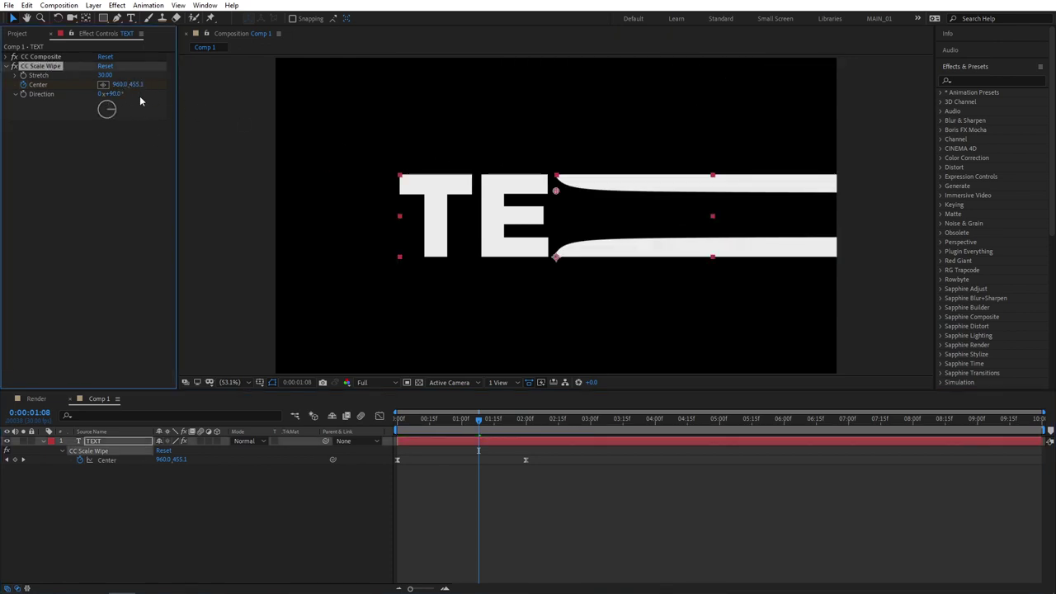
left_click_drag(120, 84, 426, 107)
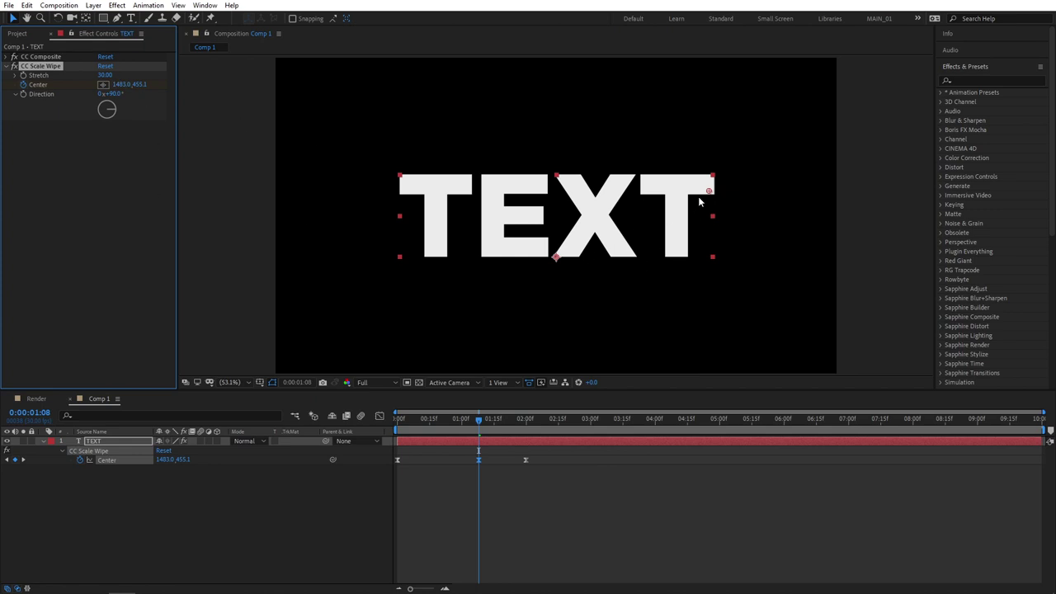
left_click_drag(711, 195, 716, 194)
Duplicate the wipe as CC Scale Wipe 2 at 270° and reposition both Center X values.
left_click(41, 66)
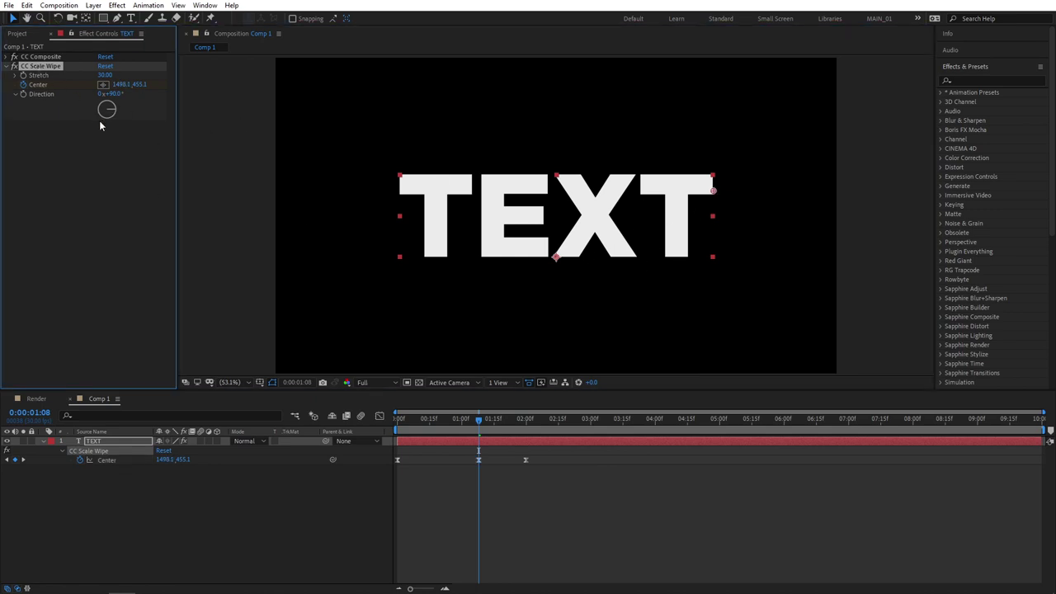
key("ctrl+d")
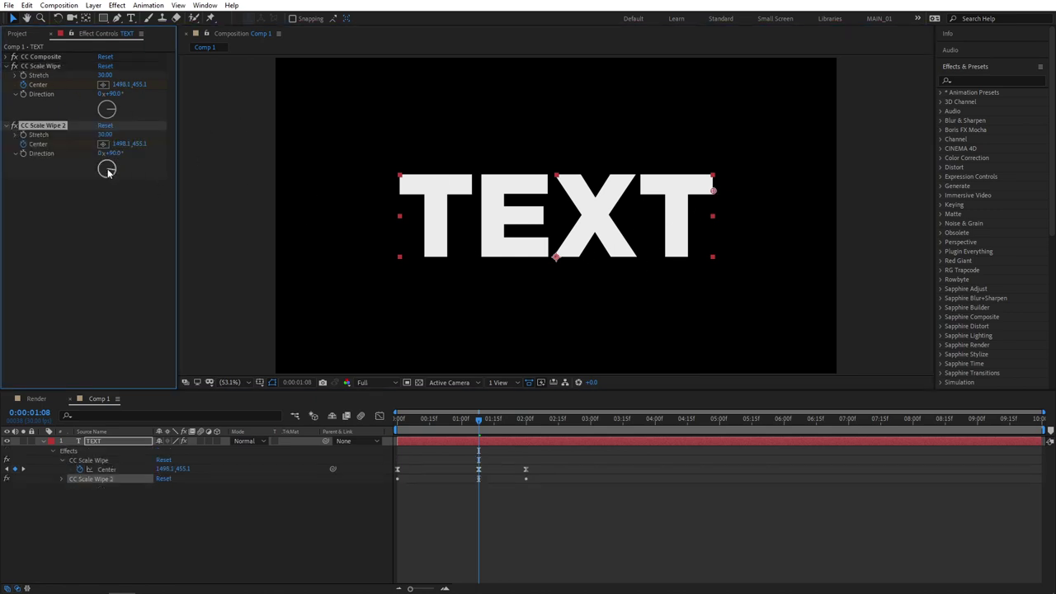
left_click_drag(106, 165, 62, 145)
left_click_drag(123, 84, 91, 84)
left_click(136, 144)
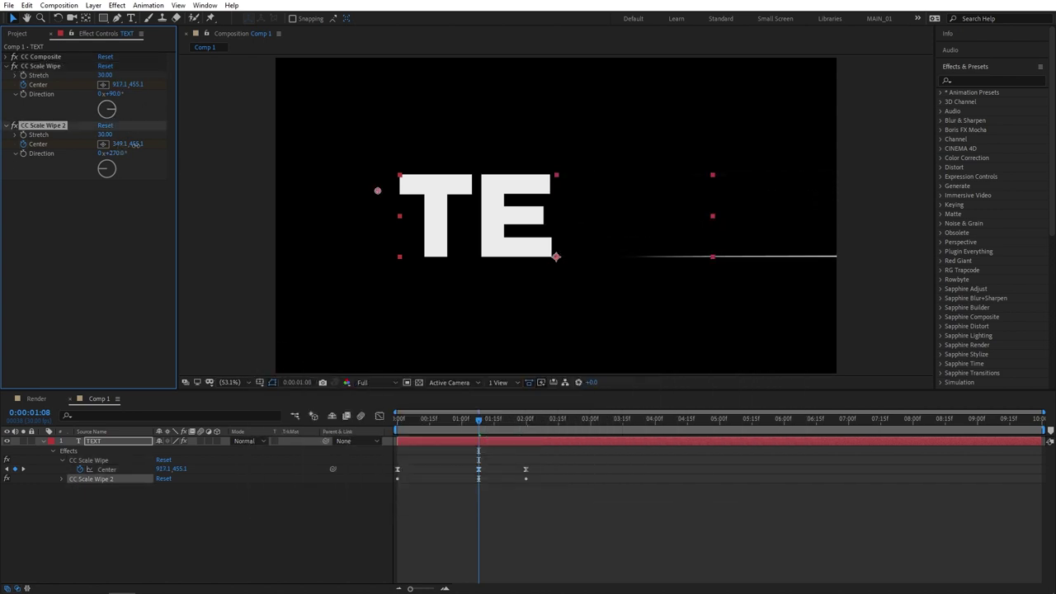
left_click_drag(136, 144, 307, 119)
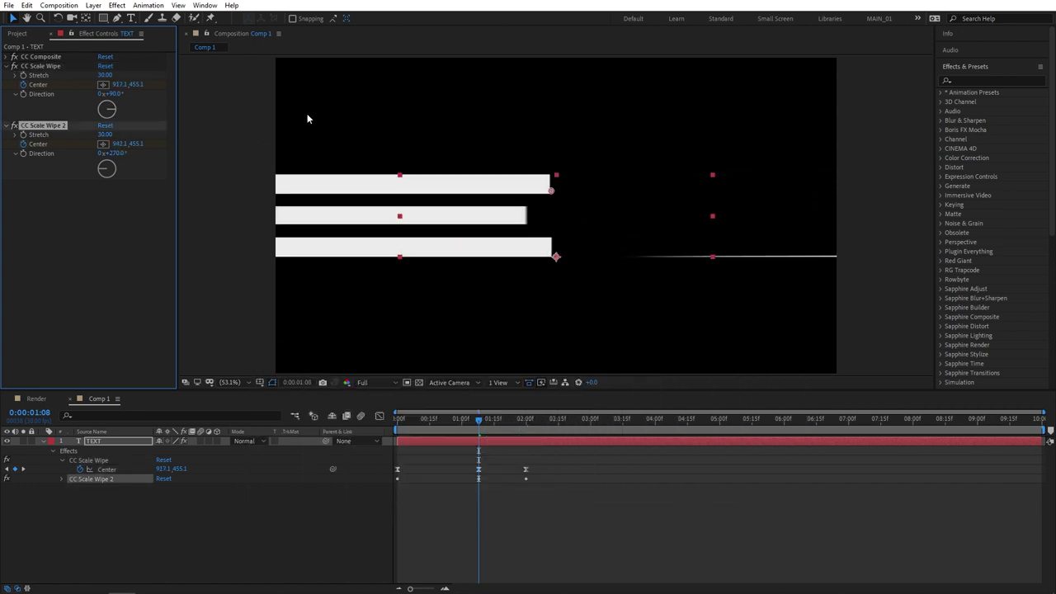